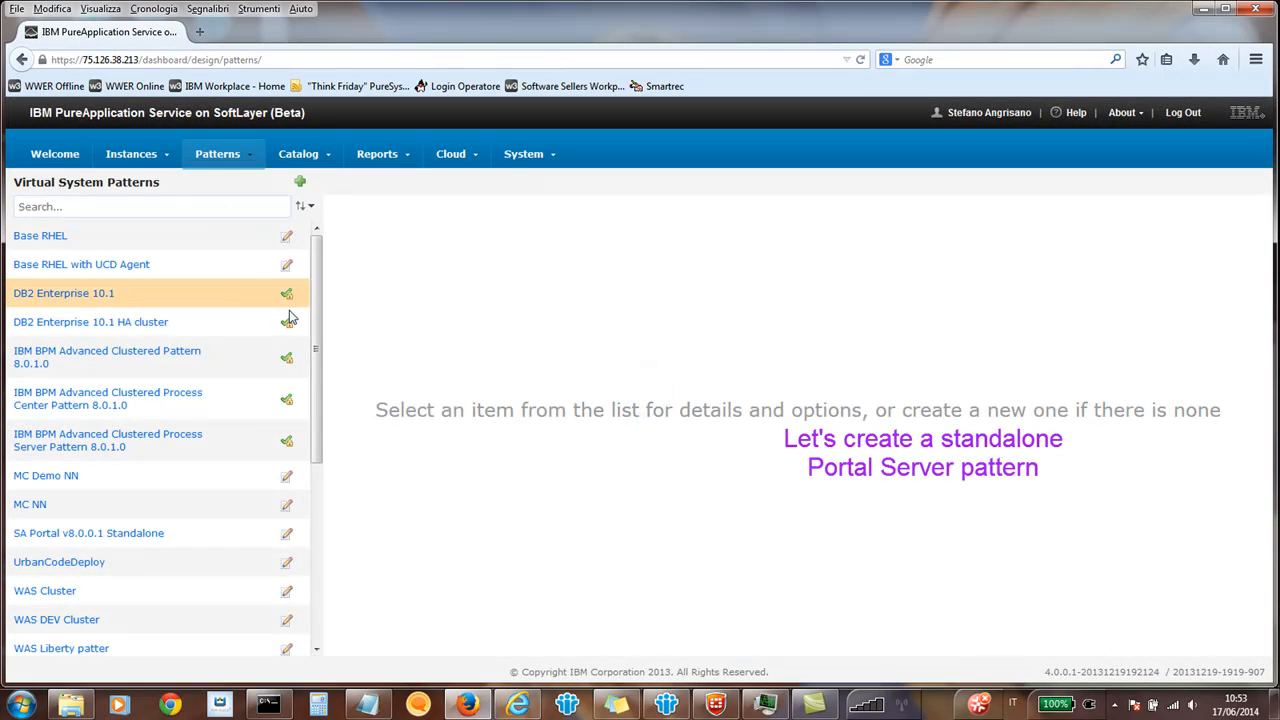
Start deploying the SA Portal v8.0.0.1 Standalone pattern and name the virtual system "SA Portal 8.0.0.1".
click(135, 538)
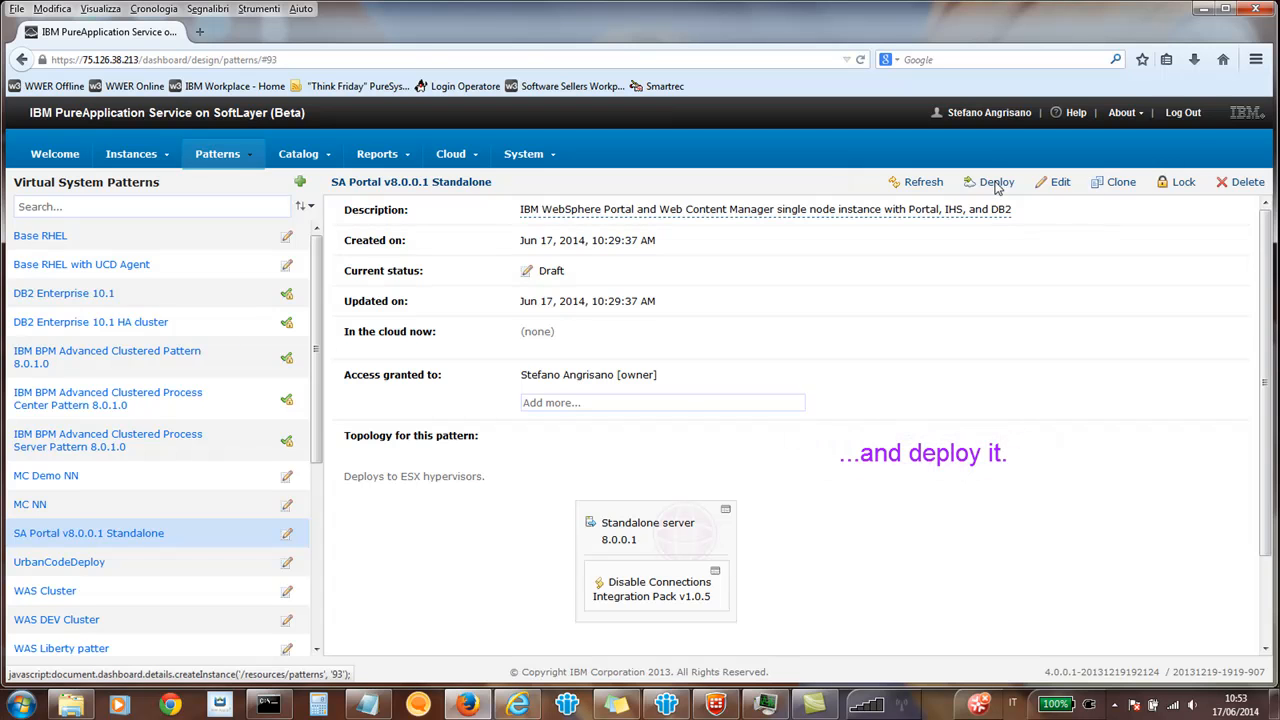
click(997, 183)
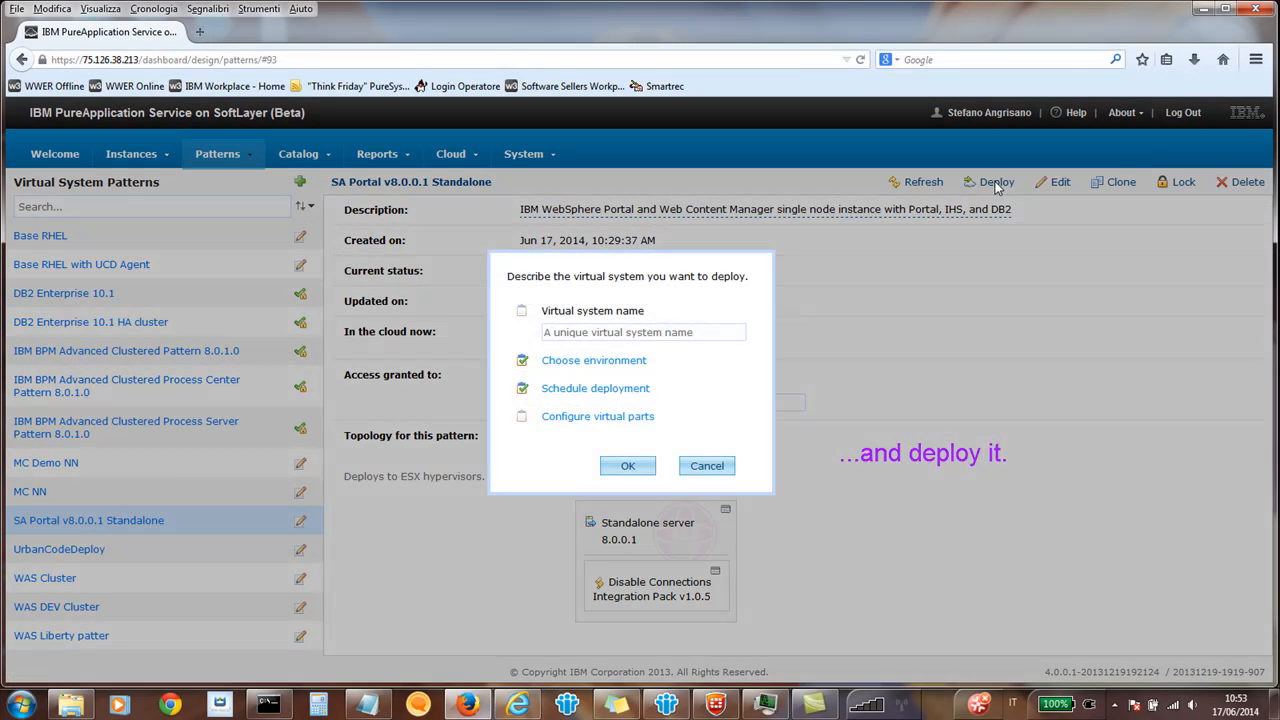
click(626, 328)
text(SA Portal 8.0.0.1)
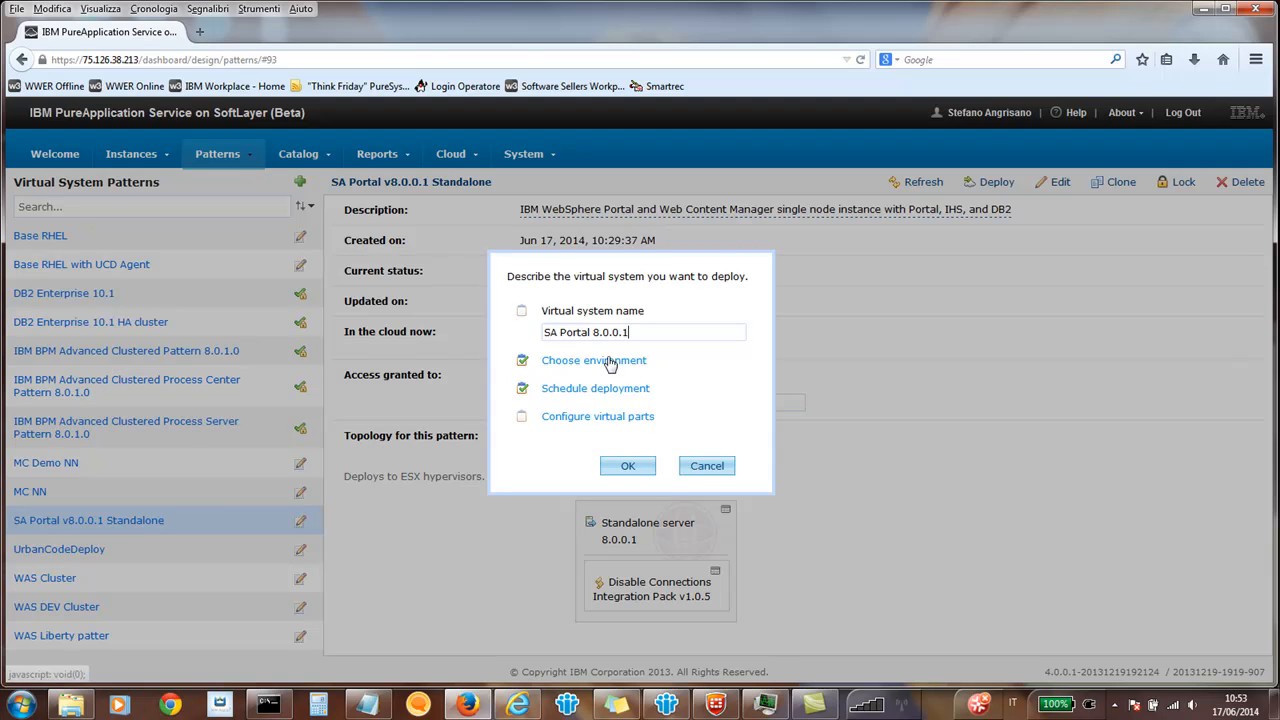
Configure the Standalone server virtual part by entering and verifying the root and virtuser passwords.
click(607, 418)
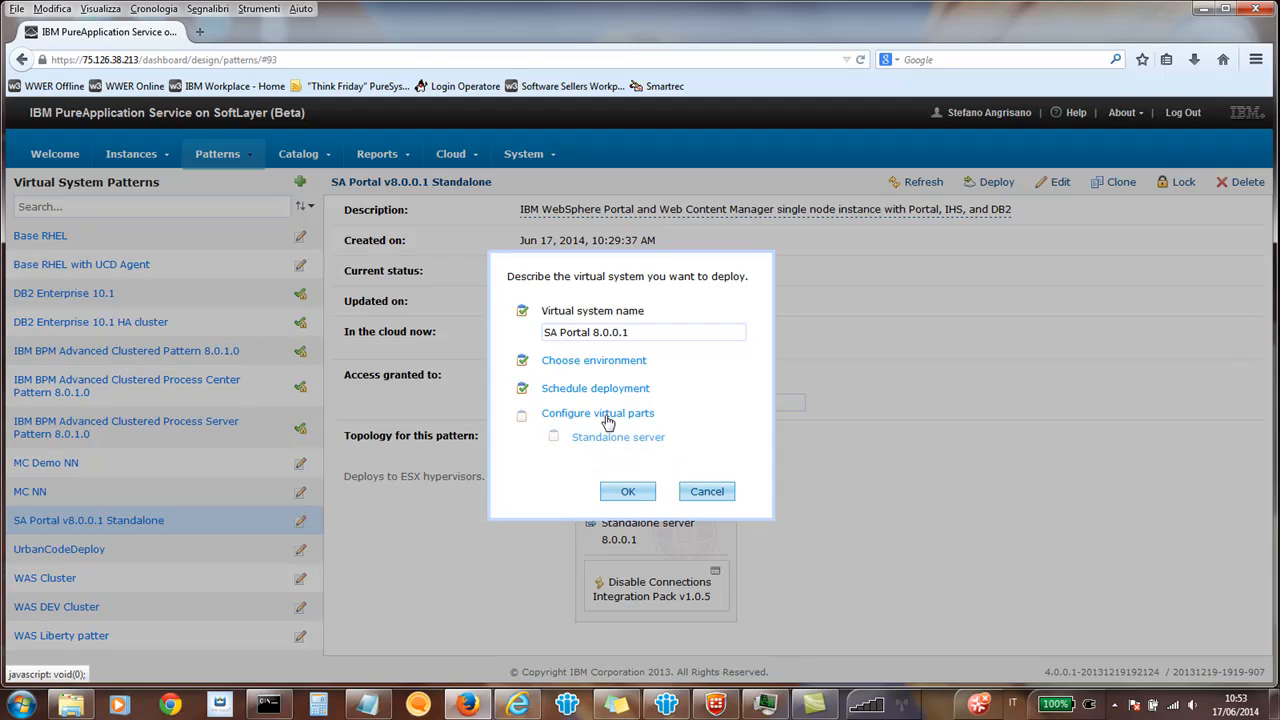
click(615, 439)
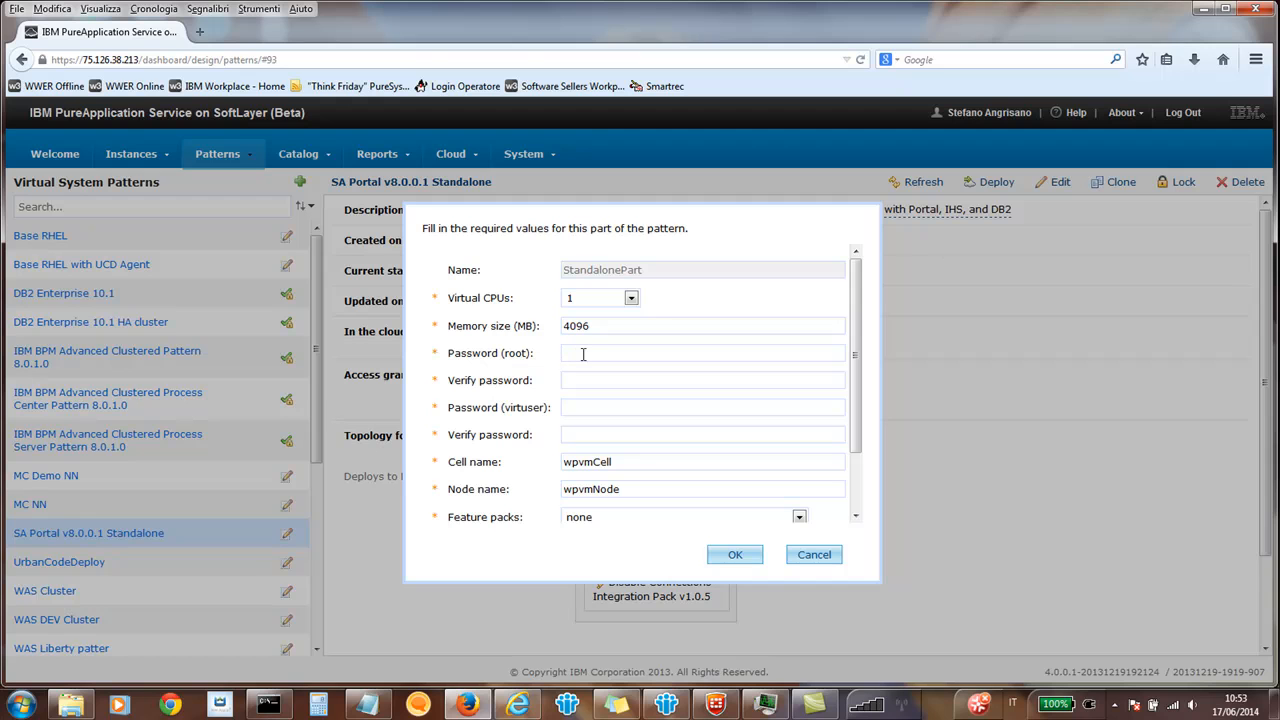
text(•••••••••••)
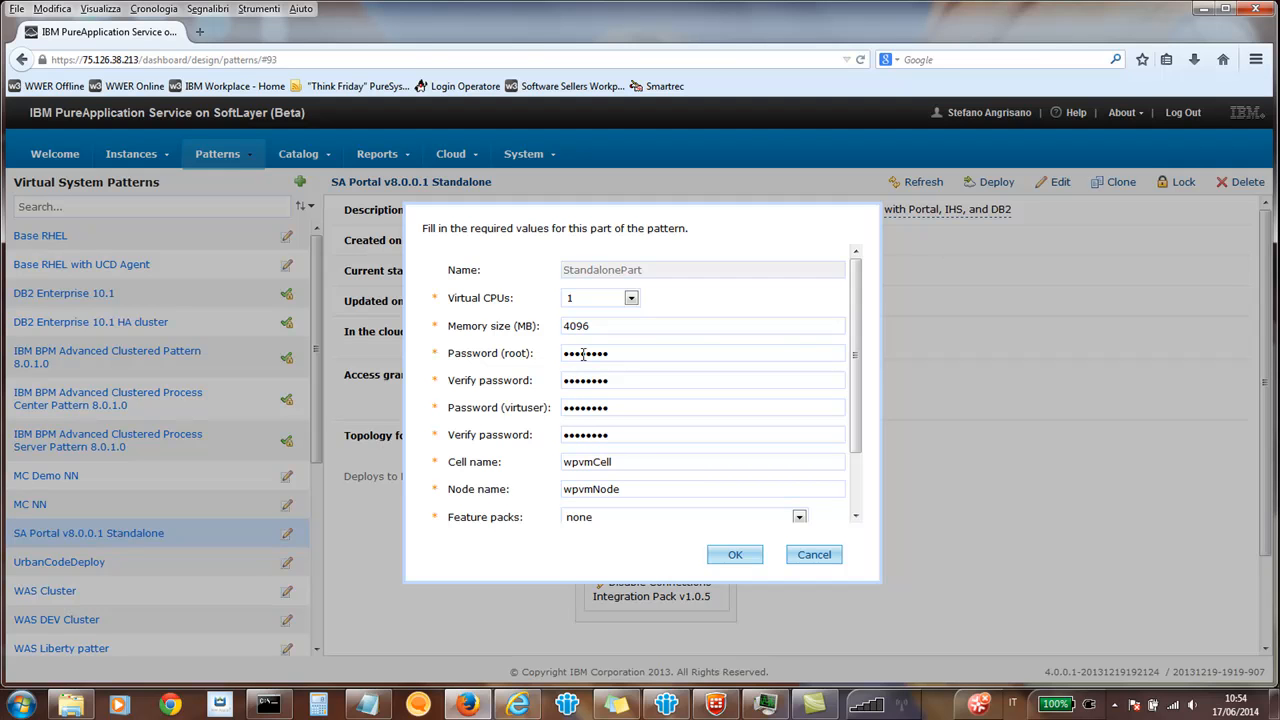
Enter and verify the WAS password for the Standalone server part, accept its configuration and deploy the virtual system.
drag(856, 447, 856, 508)
click(731, 478)
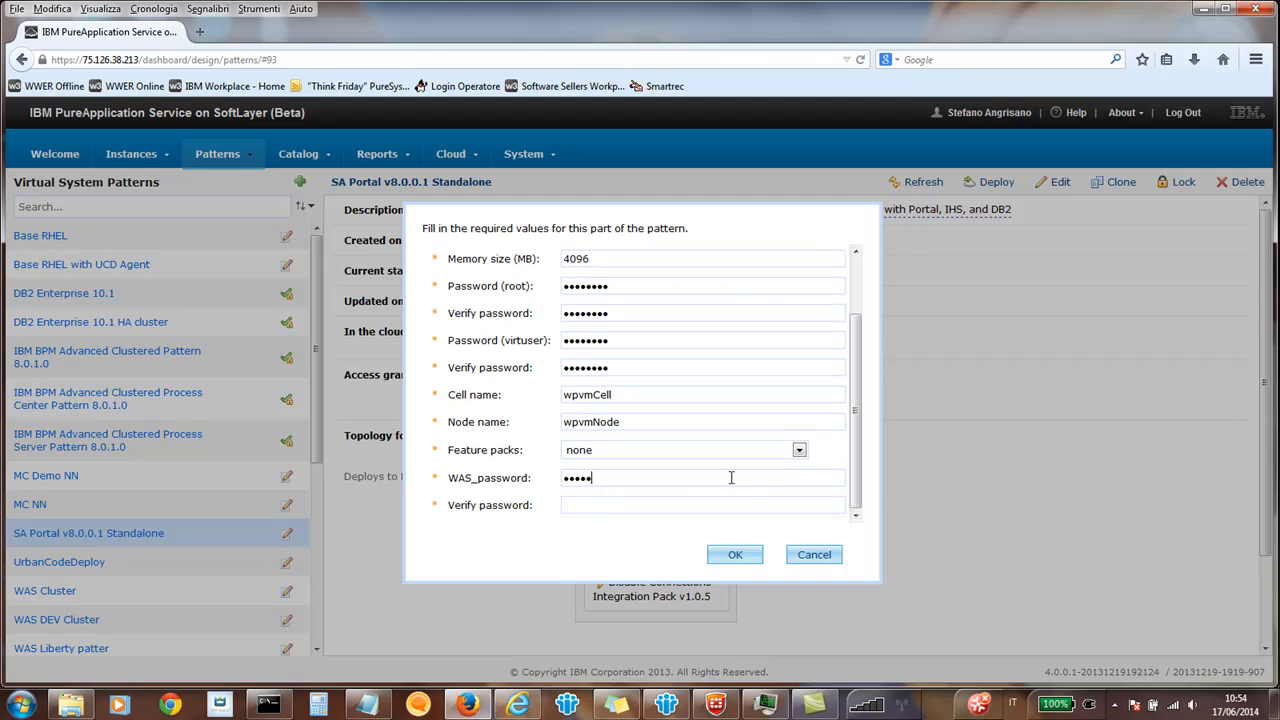
text(•••••)
click(748, 555)
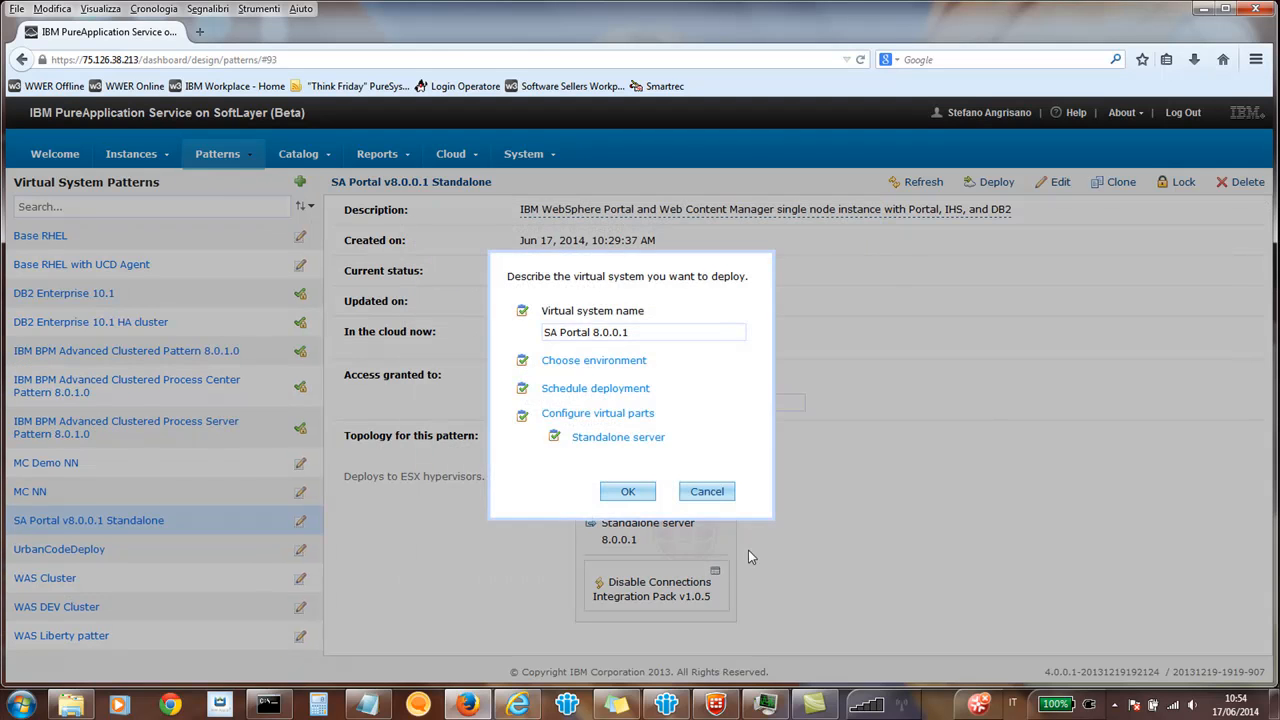
click(625, 495)
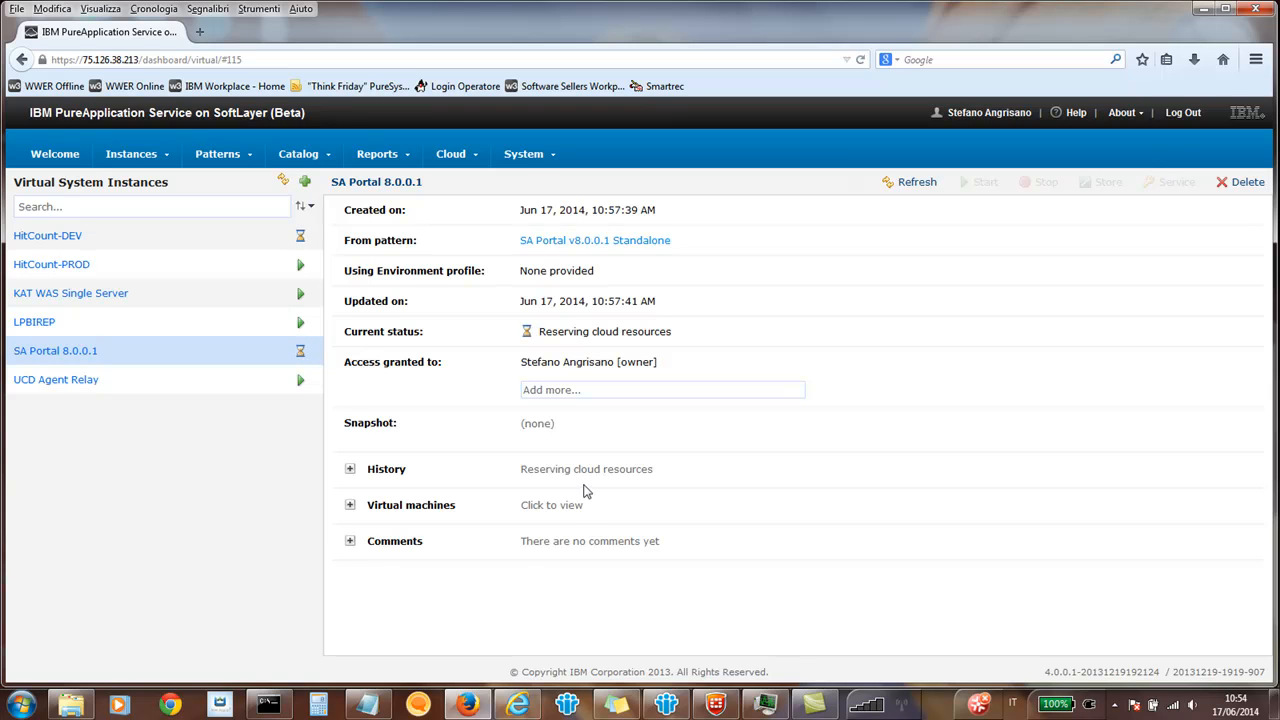
Examine the SA Portal 8.0.0.1 instance's deployment history and the hardware and network details of its virtual machine.
click(351, 508)
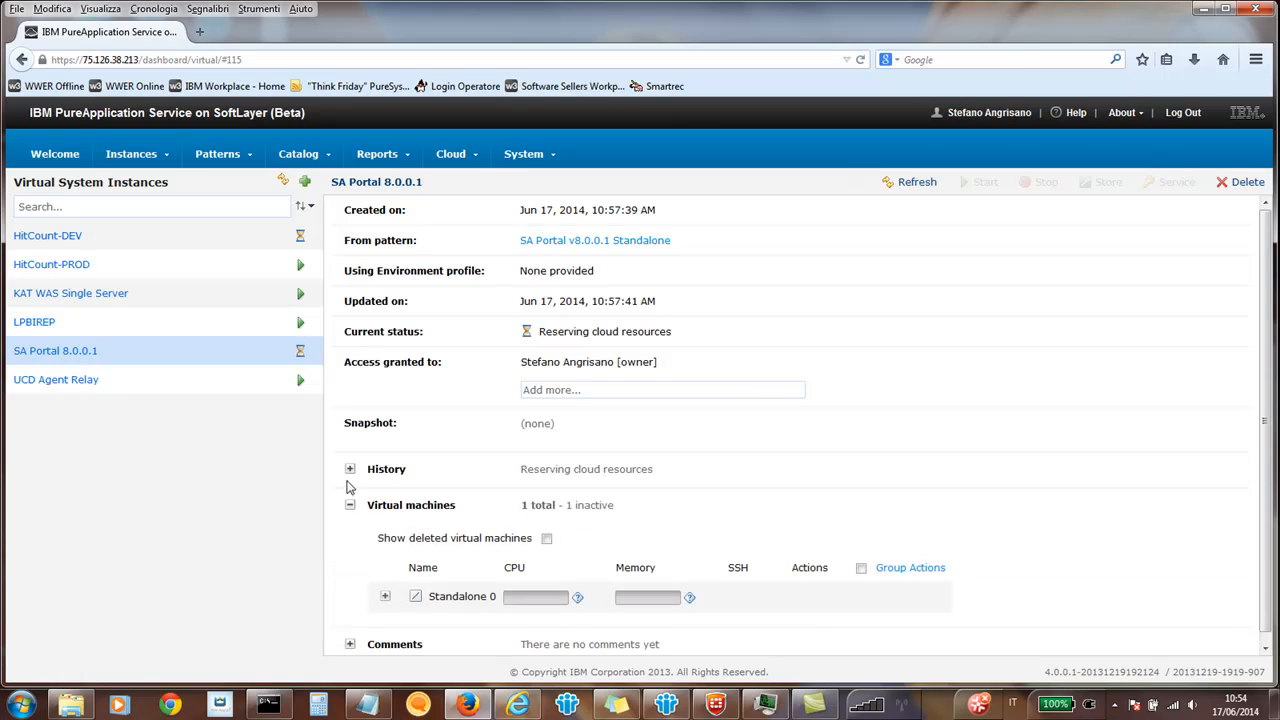
click(350, 470)
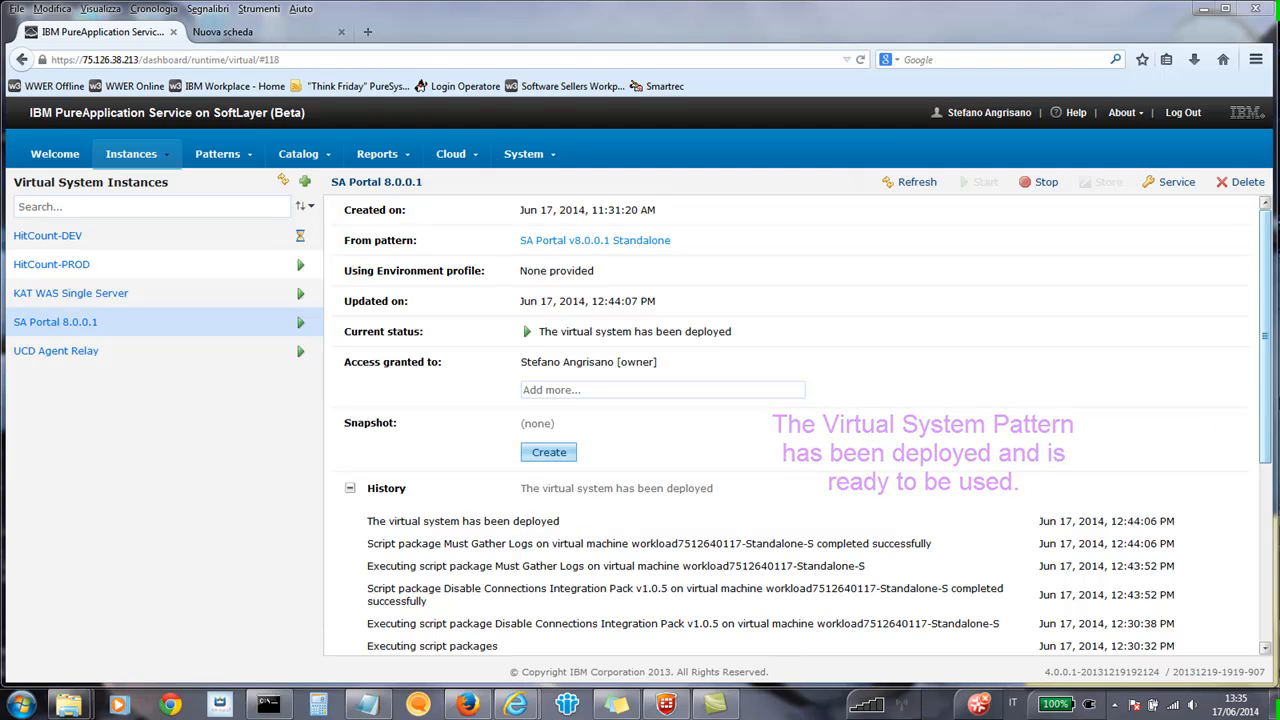
drag(1267, 416, 1269, 613)
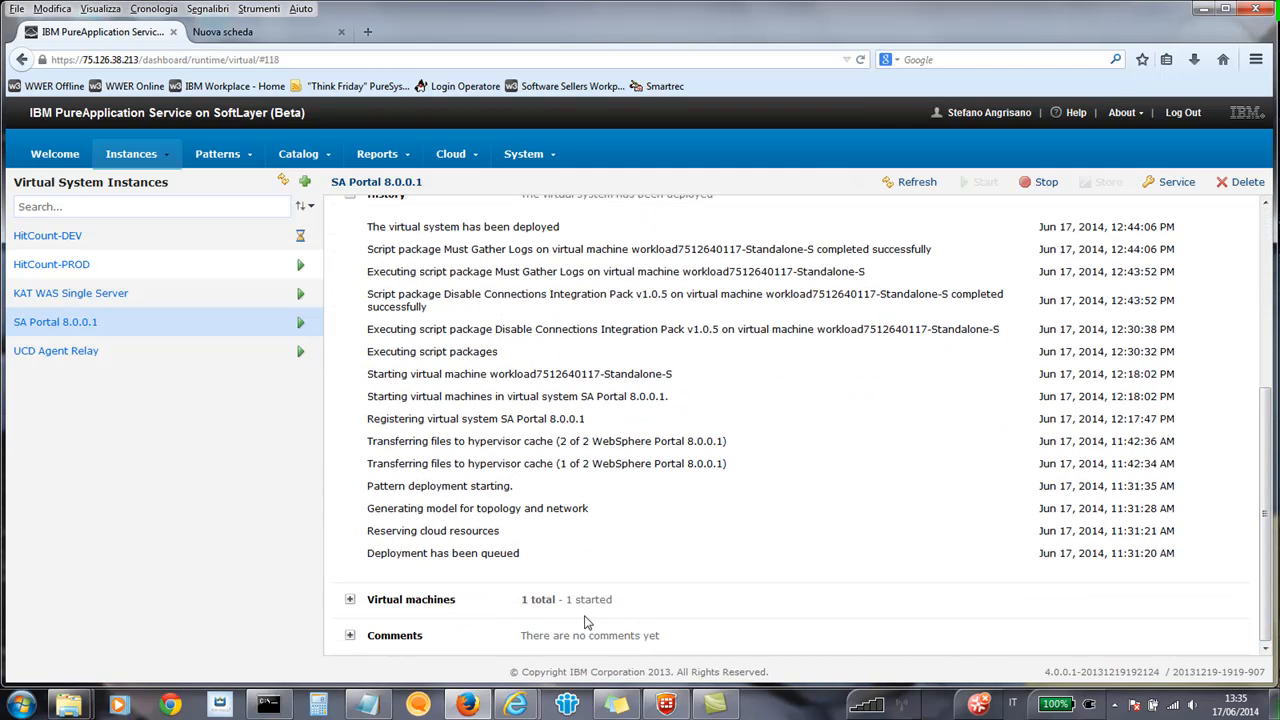
click(350, 600)
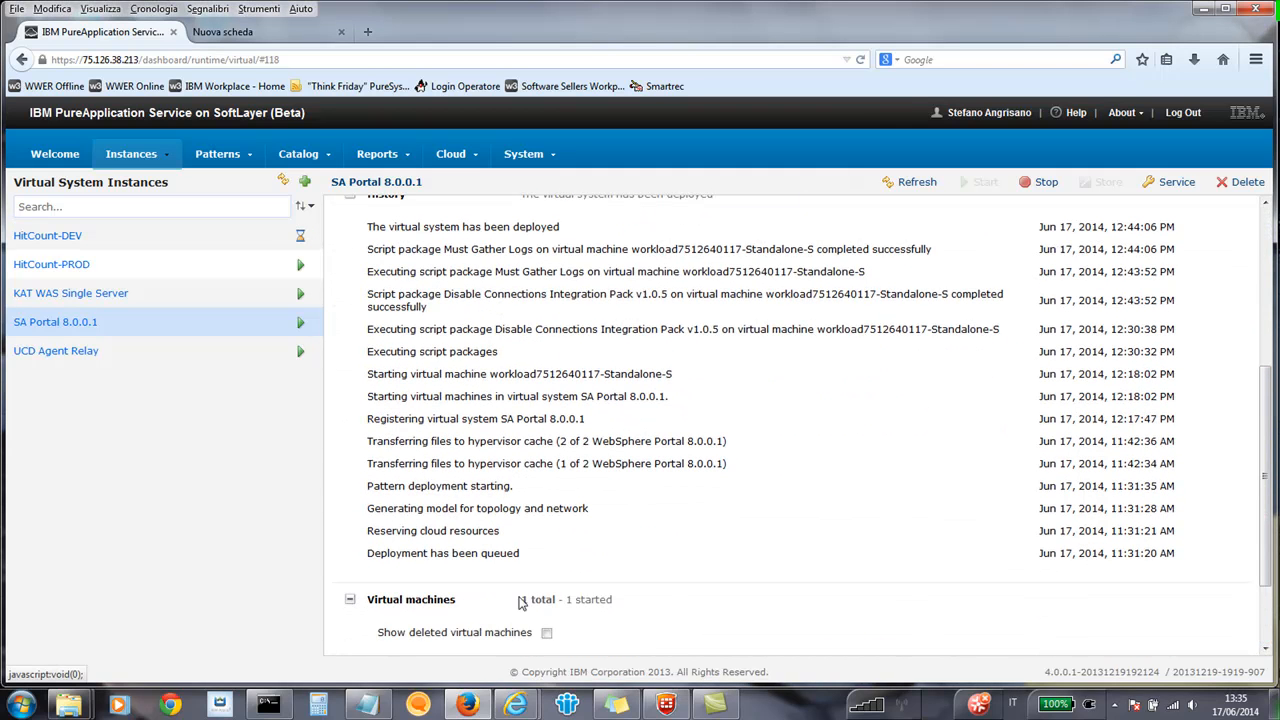
scroll(1244, 537, down, 2)
scroll(1244, 537, down, 2)
click(386, 590)
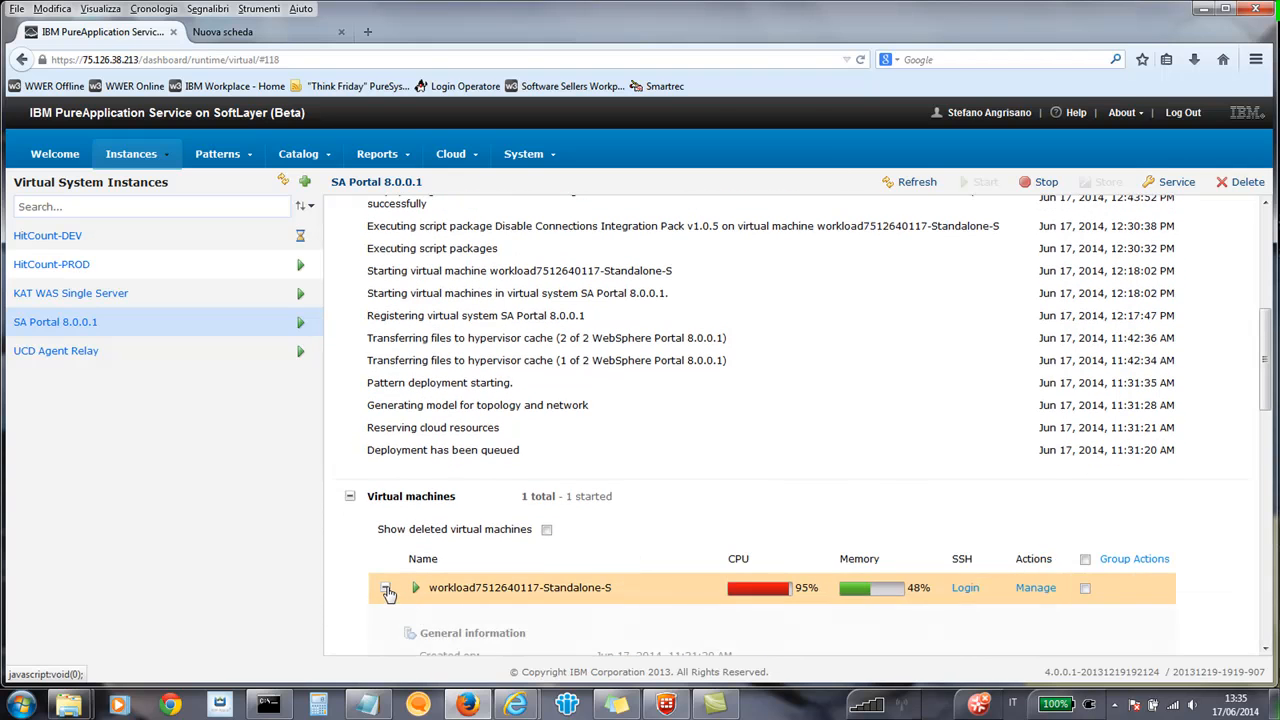
scroll(588, 472, down, 5)
scroll(588, 472, down, 5)
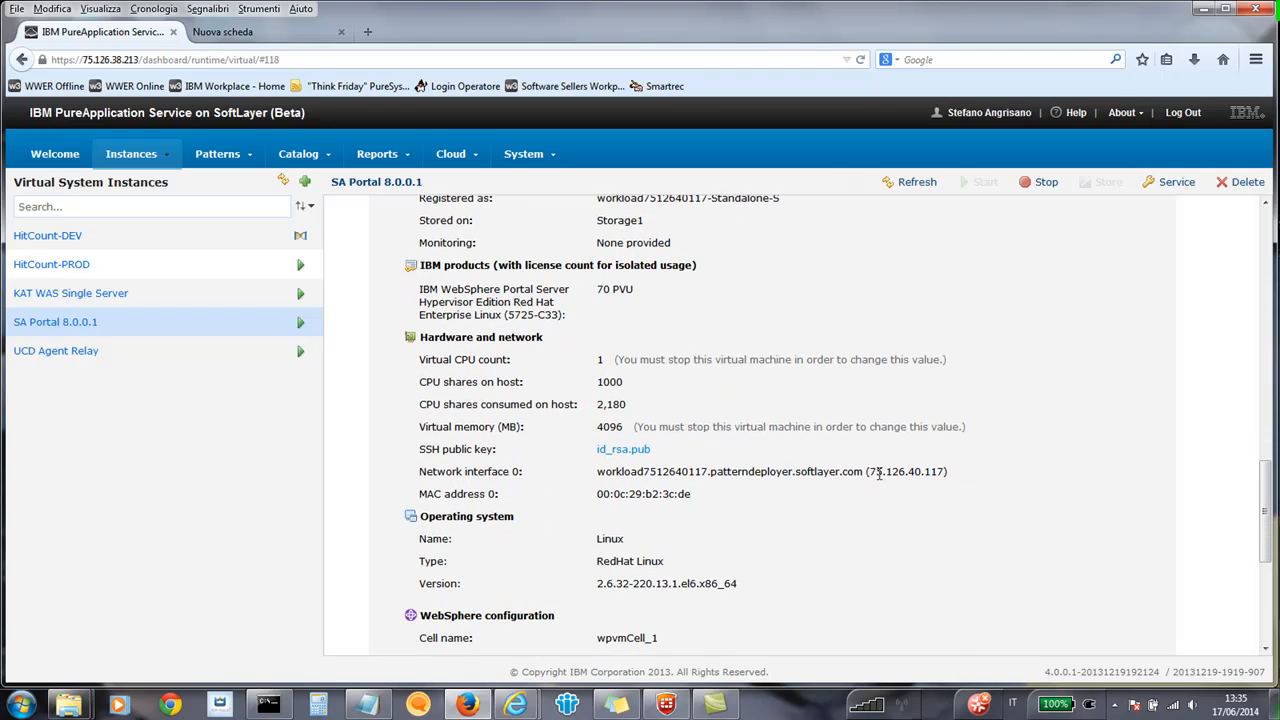
Copy the virtual machine's IP address, view its /wps/portal page in the empty browser tab, and close that tab.
drag(868, 471, 945, 471)
key(ctrl+c)
right_click(940, 475)
click(966, 487)
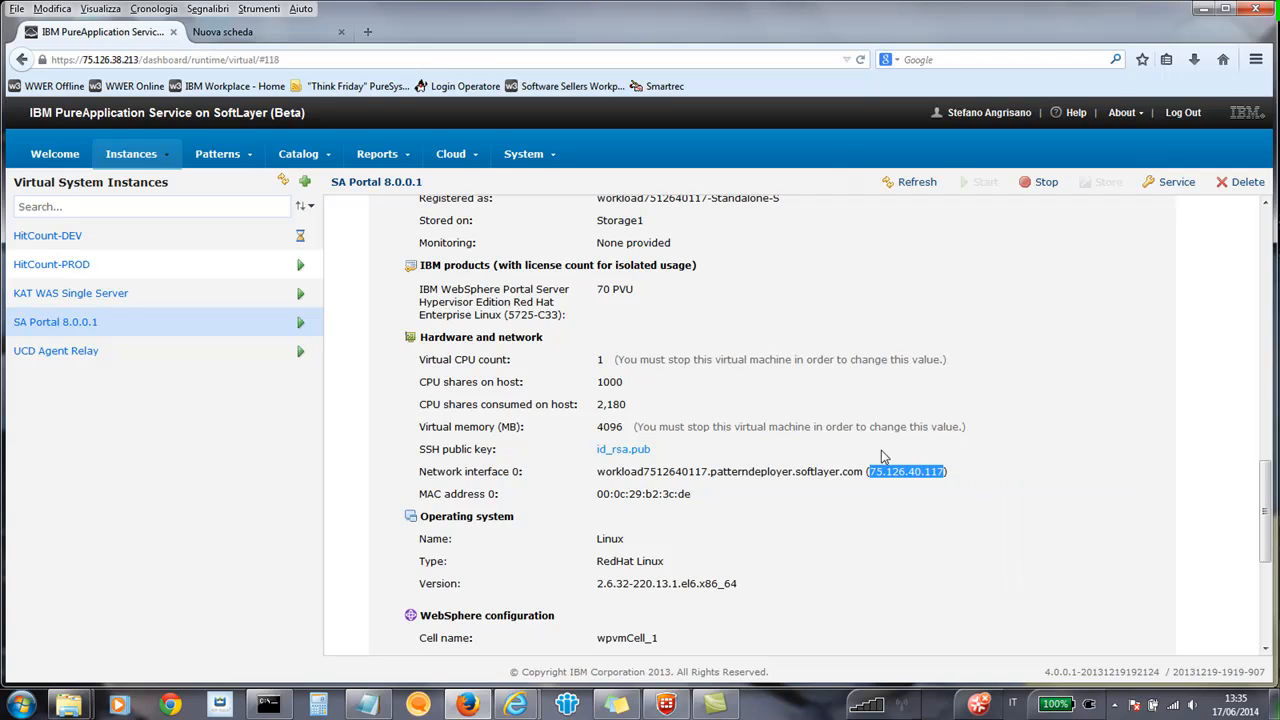
click(241, 35)
click(222, 58)
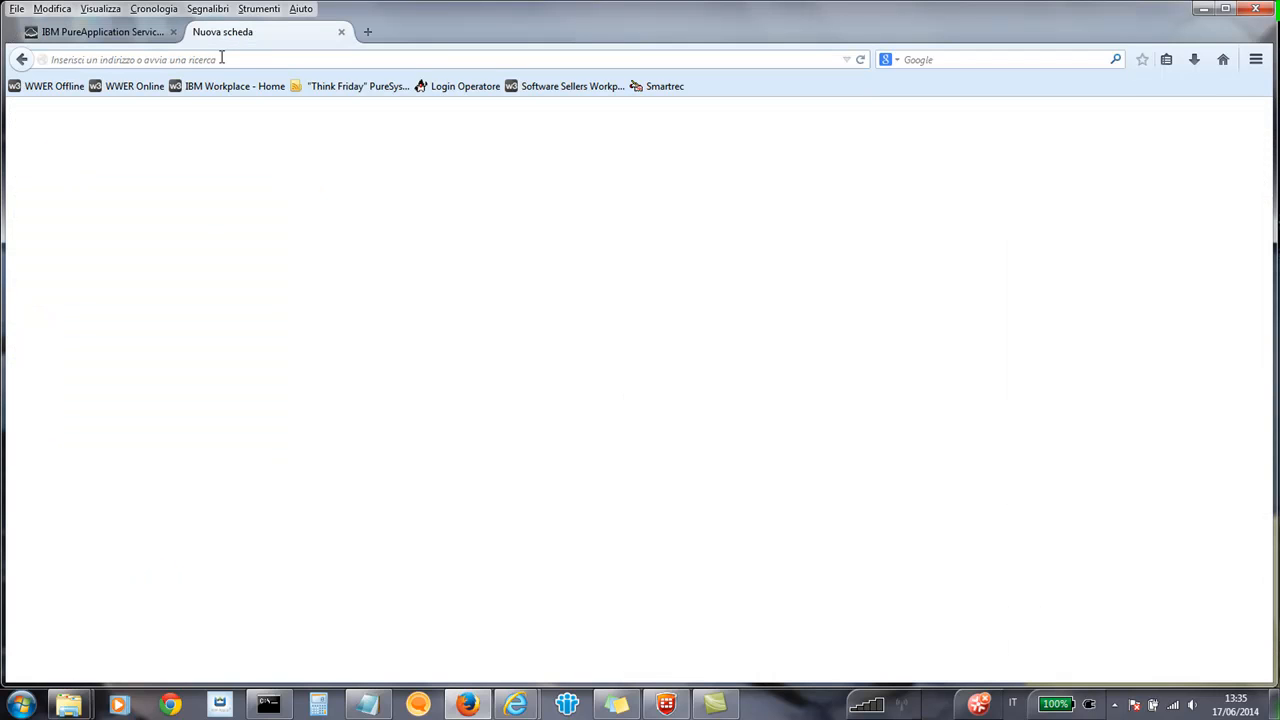
key(ctrl+v)
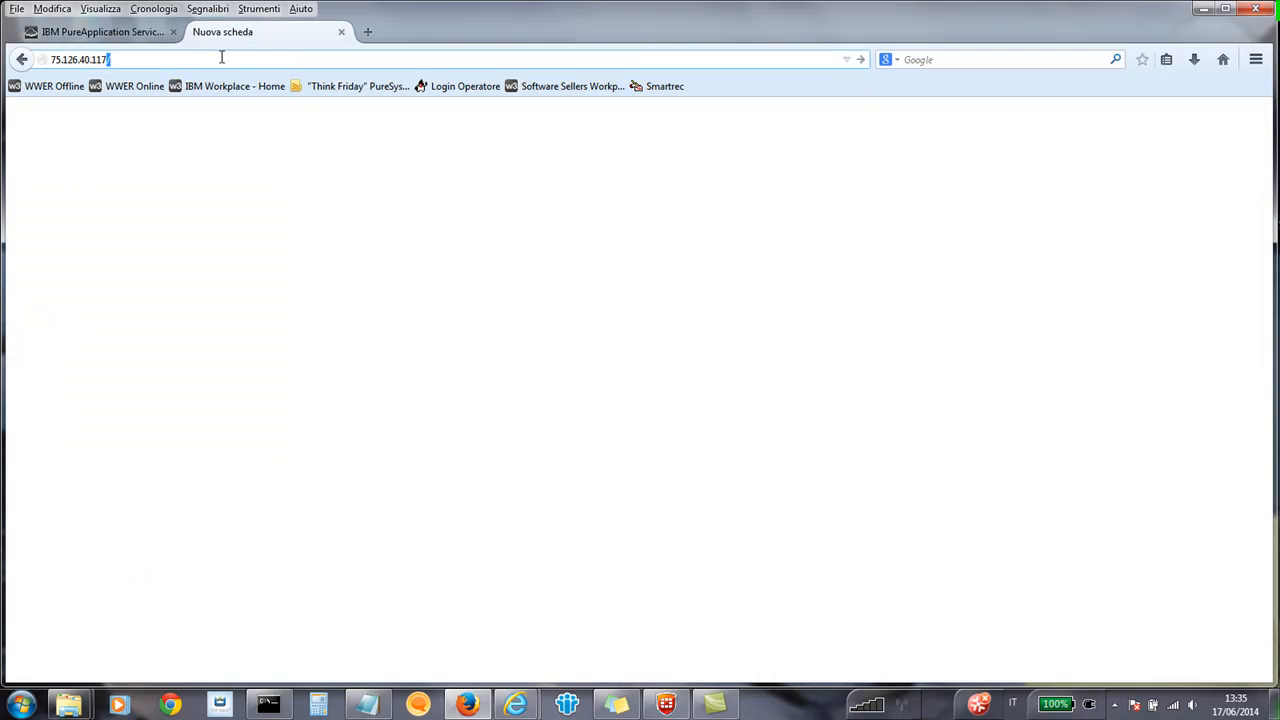
text(/wps/po)
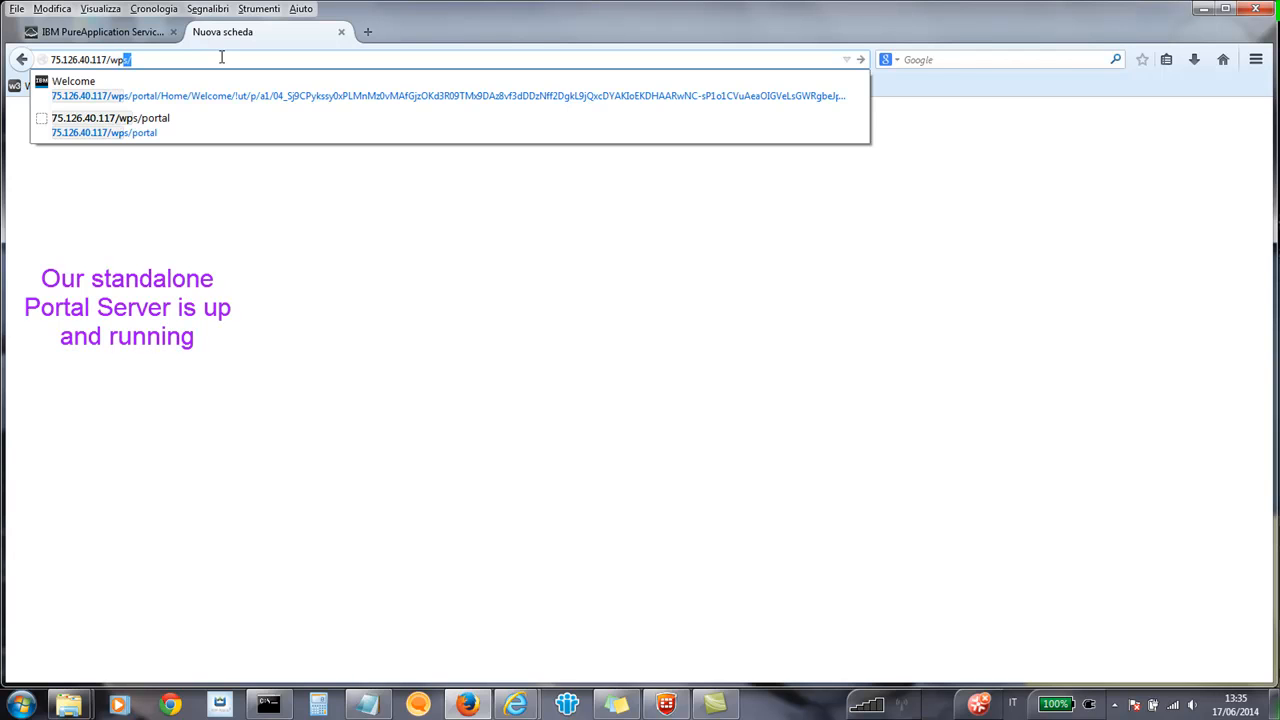
text(rtal)
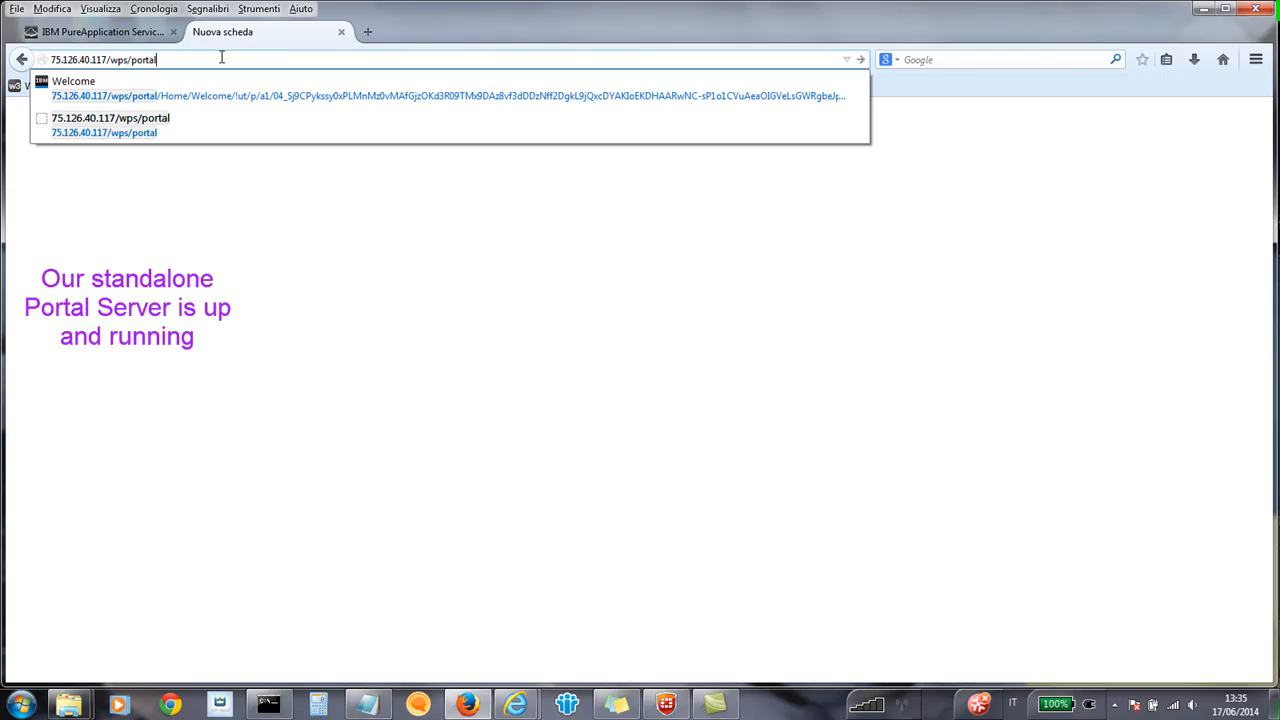
key(Return)
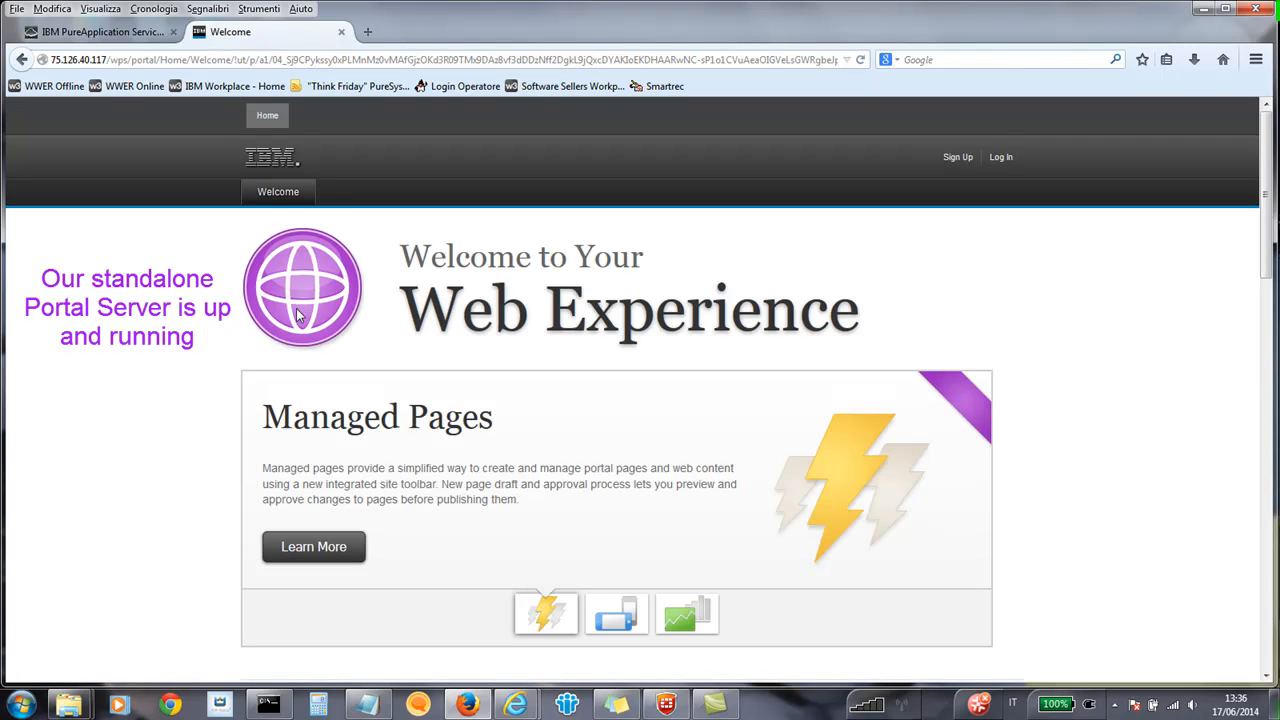
click(342, 33)
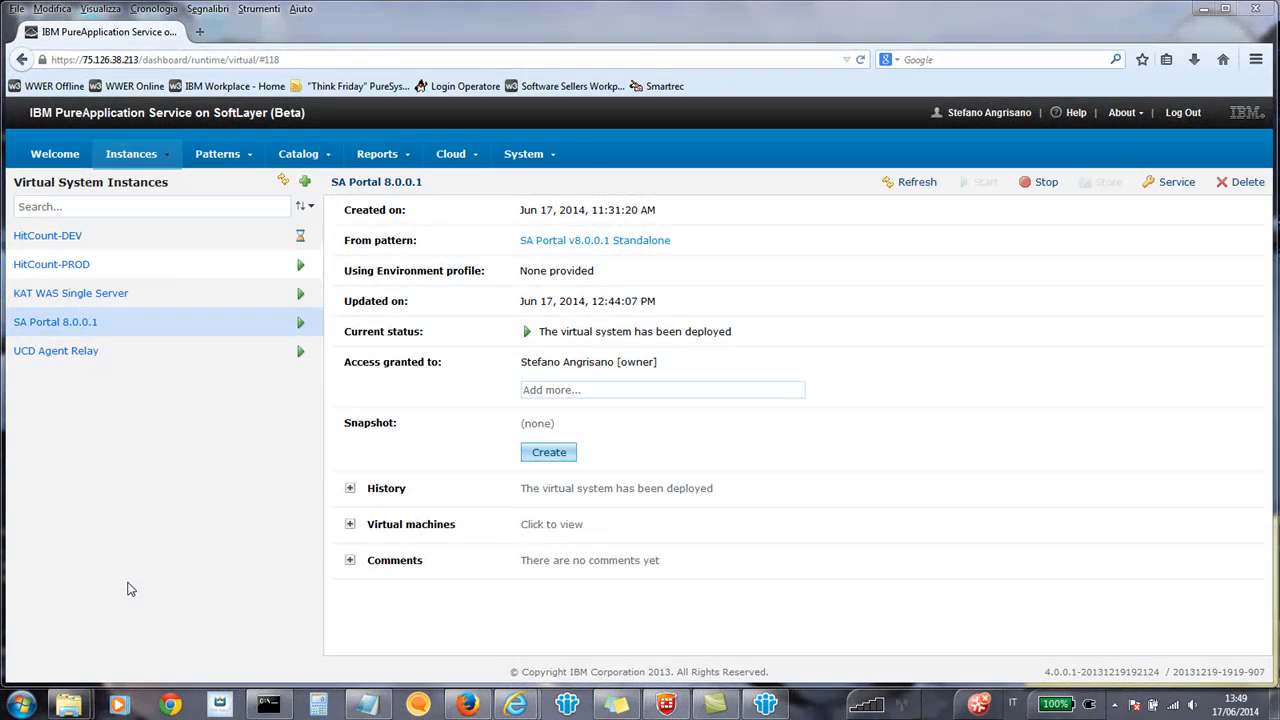
Show the details of the SA Portal v8.0.0.1 Standalone pattern among the virtual system patterns.
click(217, 158)
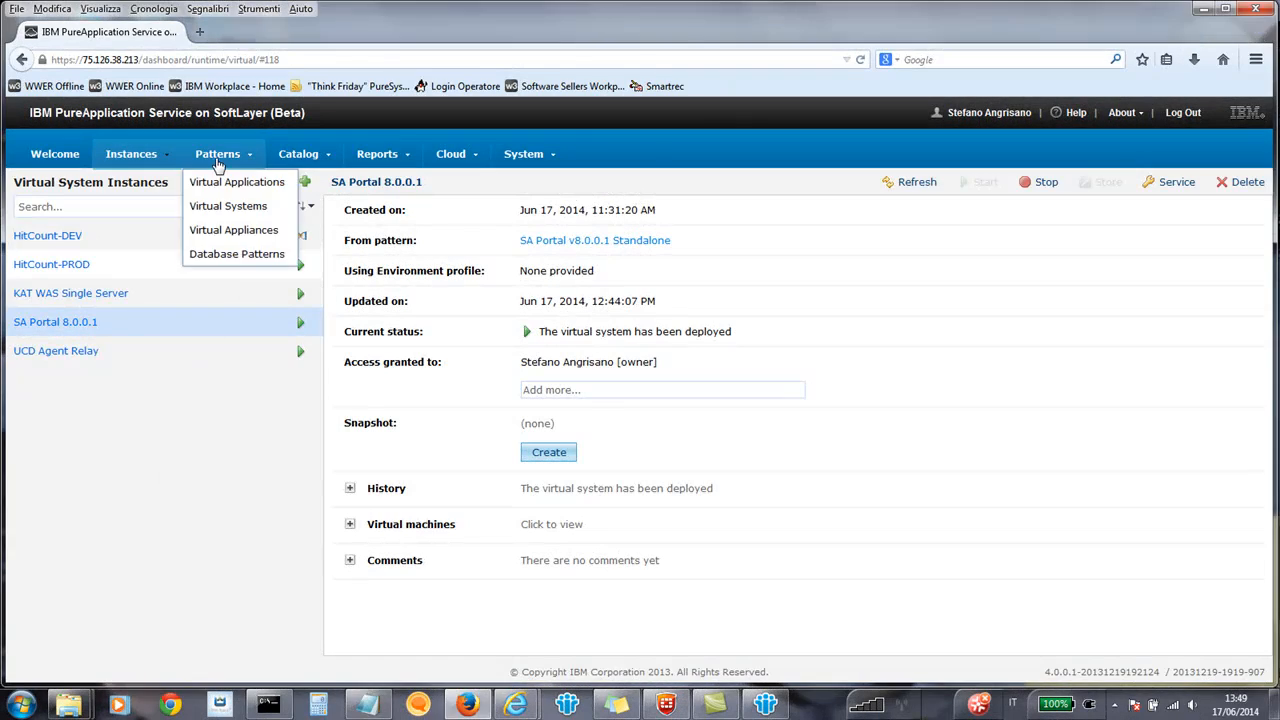
click(221, 206)
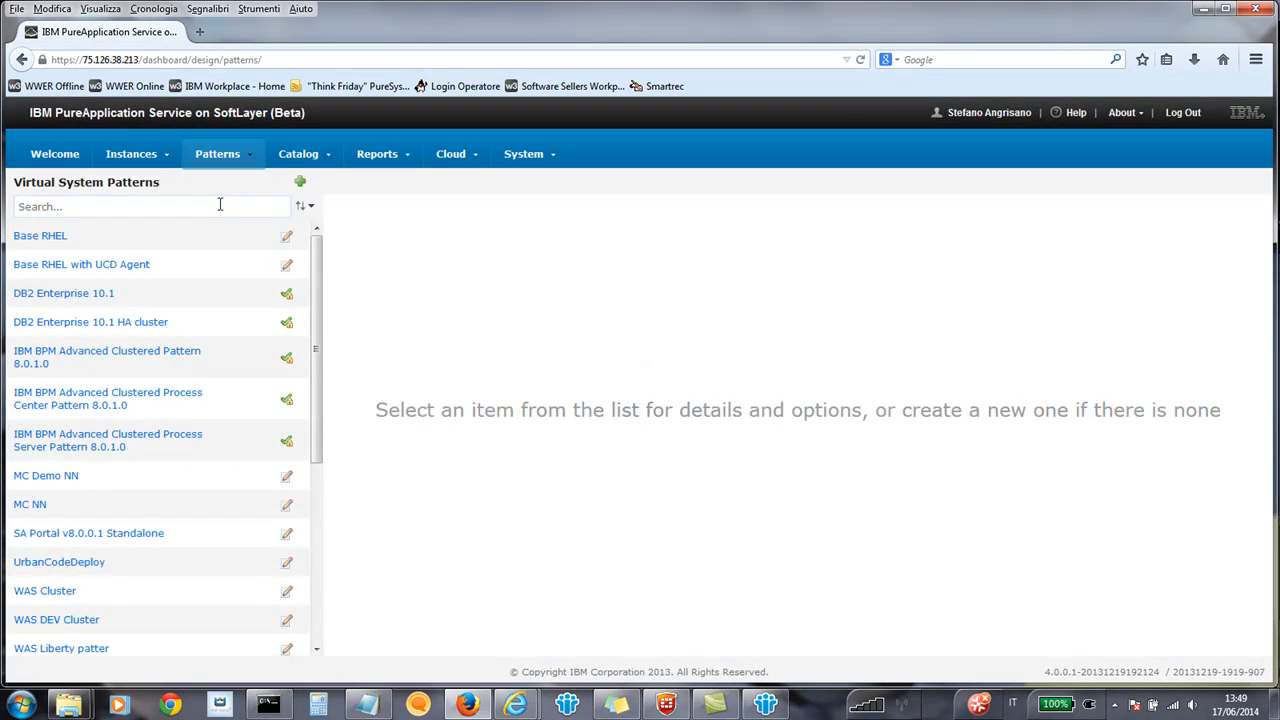
click(110, 543)
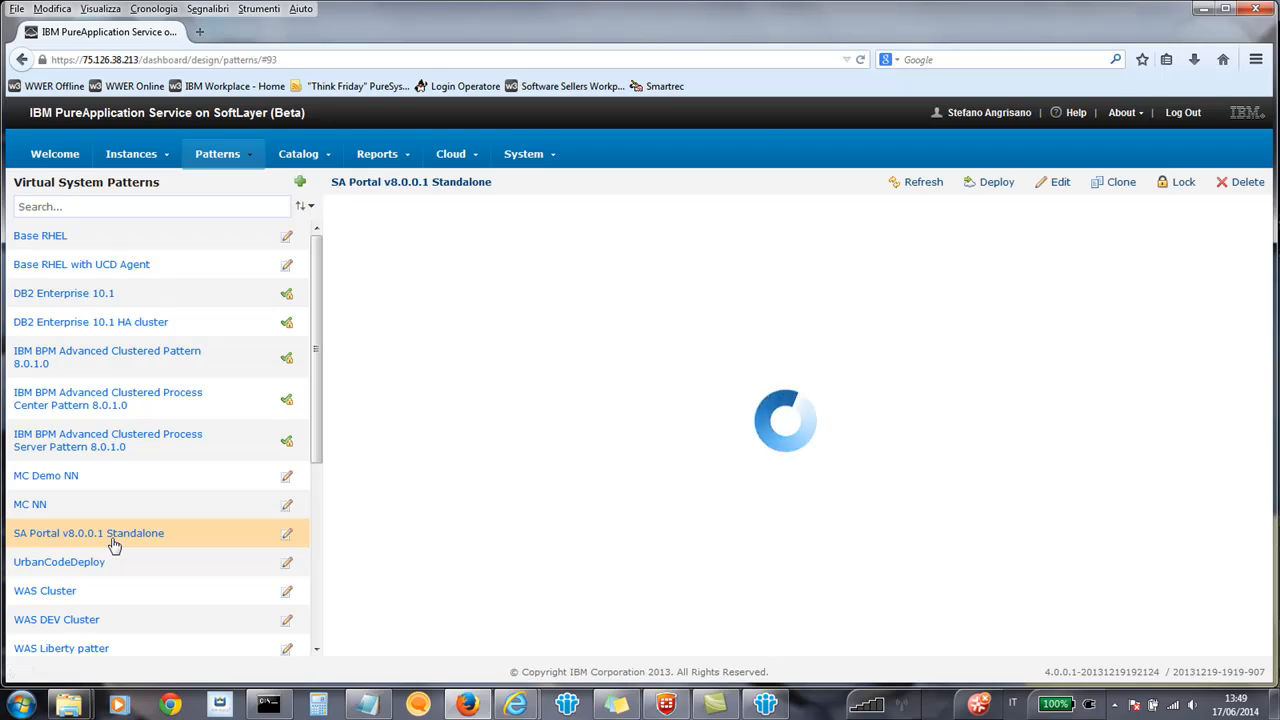
In Command Prompt, run deployer.bat against 75.126.38.213 with the account password and exportPattern.py to export "SA Portal v8.0.0.1 Standalone" to C:\patterns.
click(268, 705)
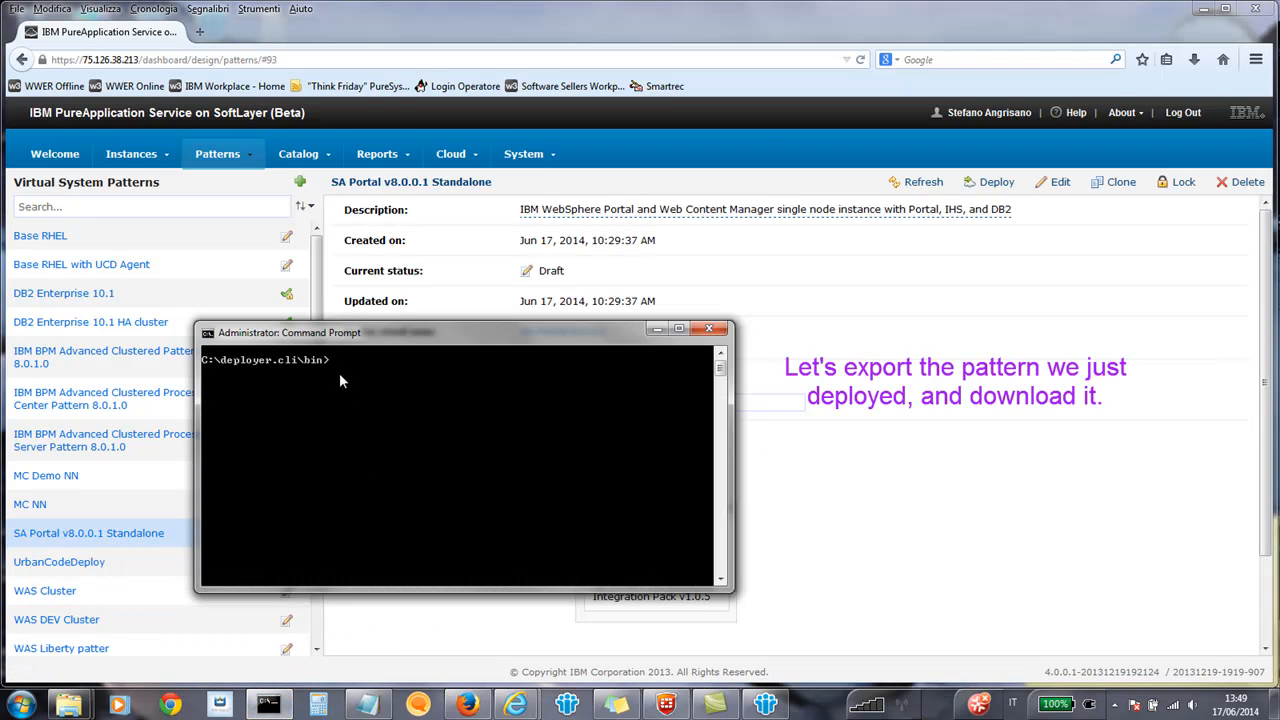
text(cls)
key(Return)
right_click(335, 361)
key(Return)
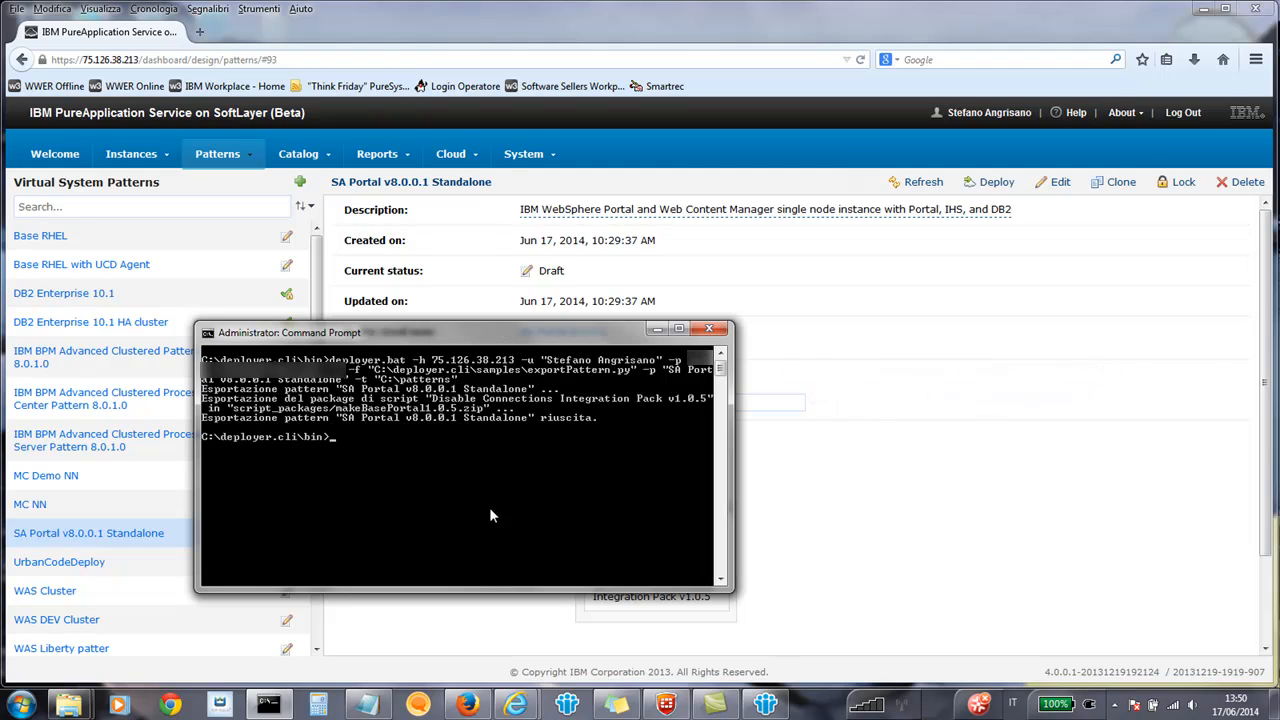
Switch to the C:\patterns folder in Windows Explorer and look through the exported pattern files.
click(68, 705)
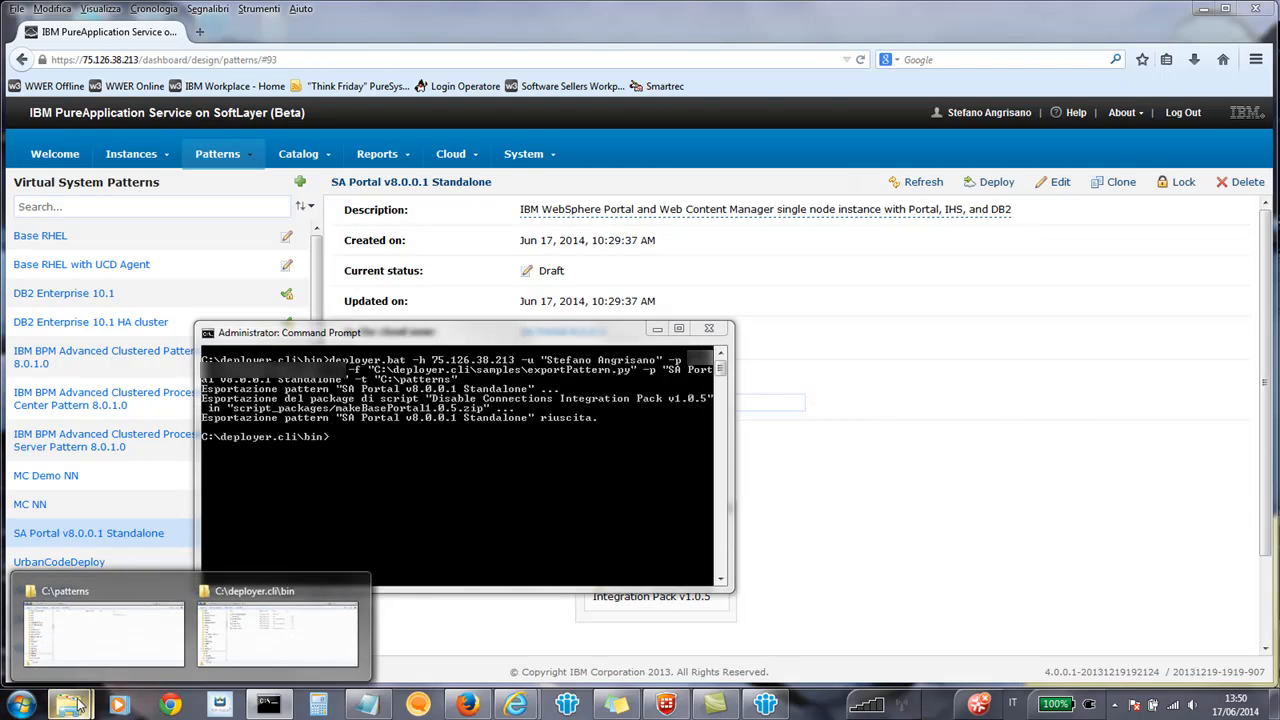
click(77, 650)
click(352, 318)
click(333, 267)
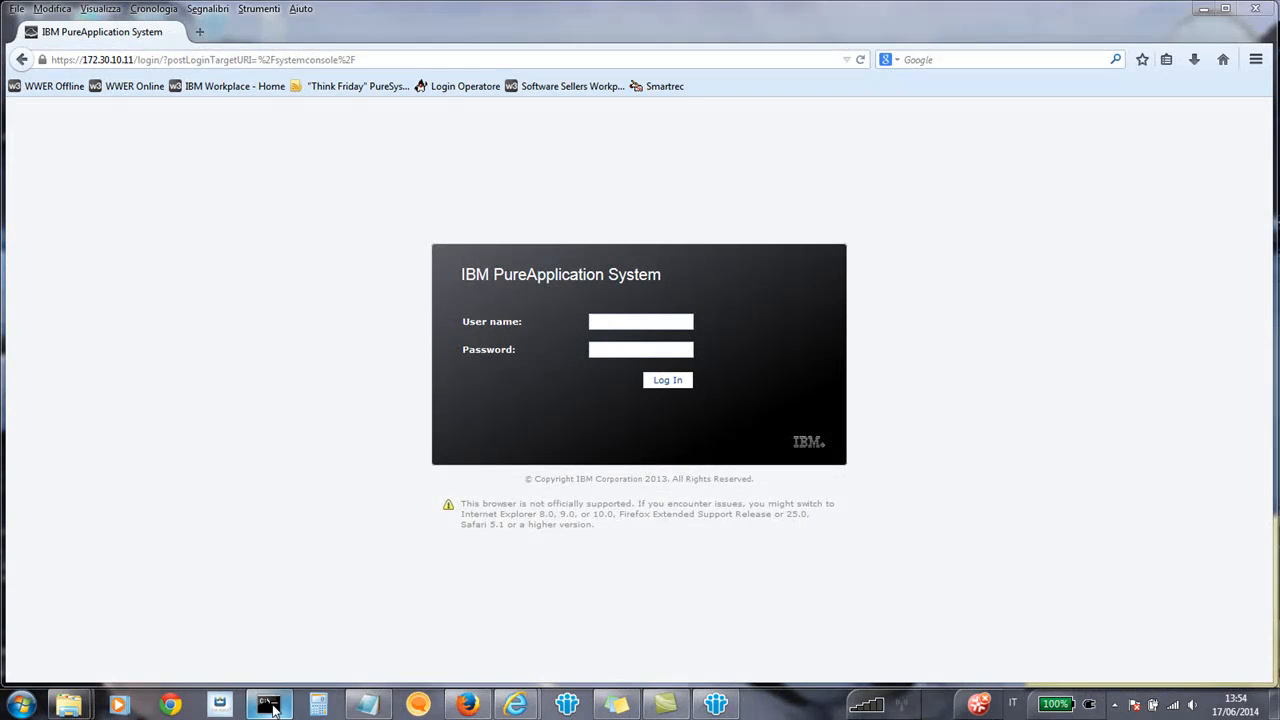
In Command Prompt, run pure against 172.30.10.11 with the admin password and importPatterns.py to import the patterns from C:\patterns.
click(272, 706)
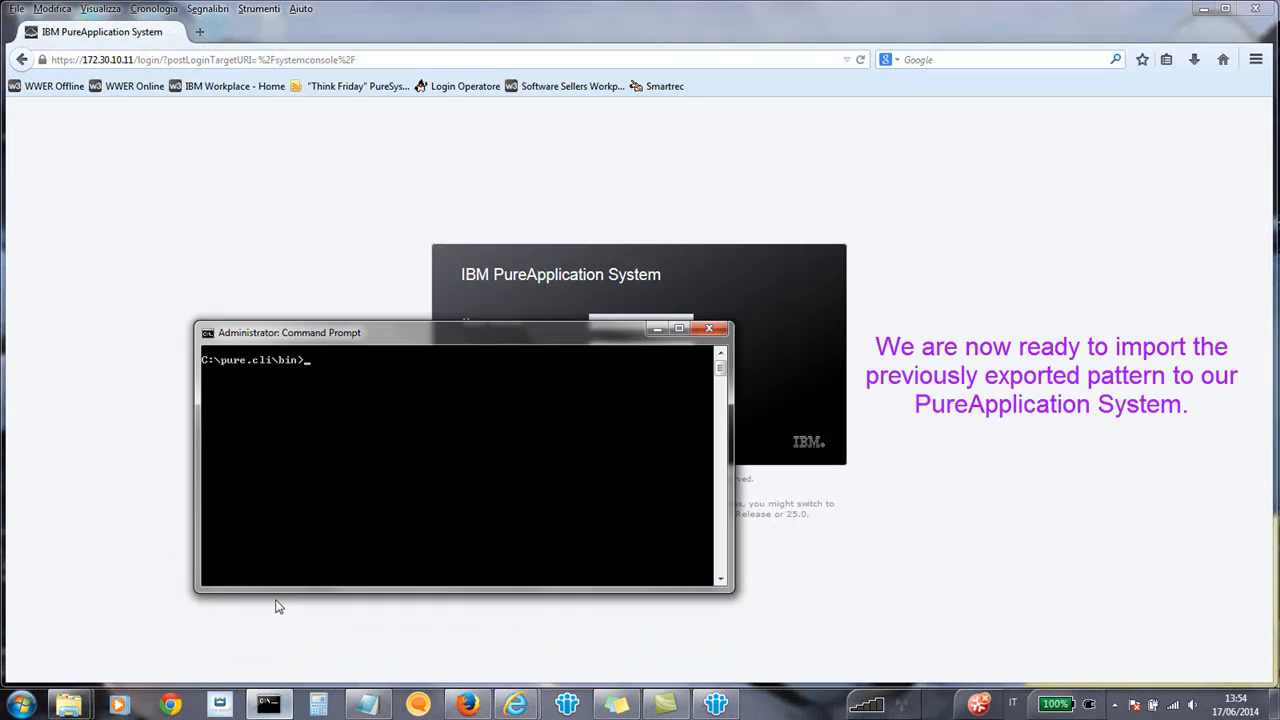
right_click(318, 365)
click(352, 409)
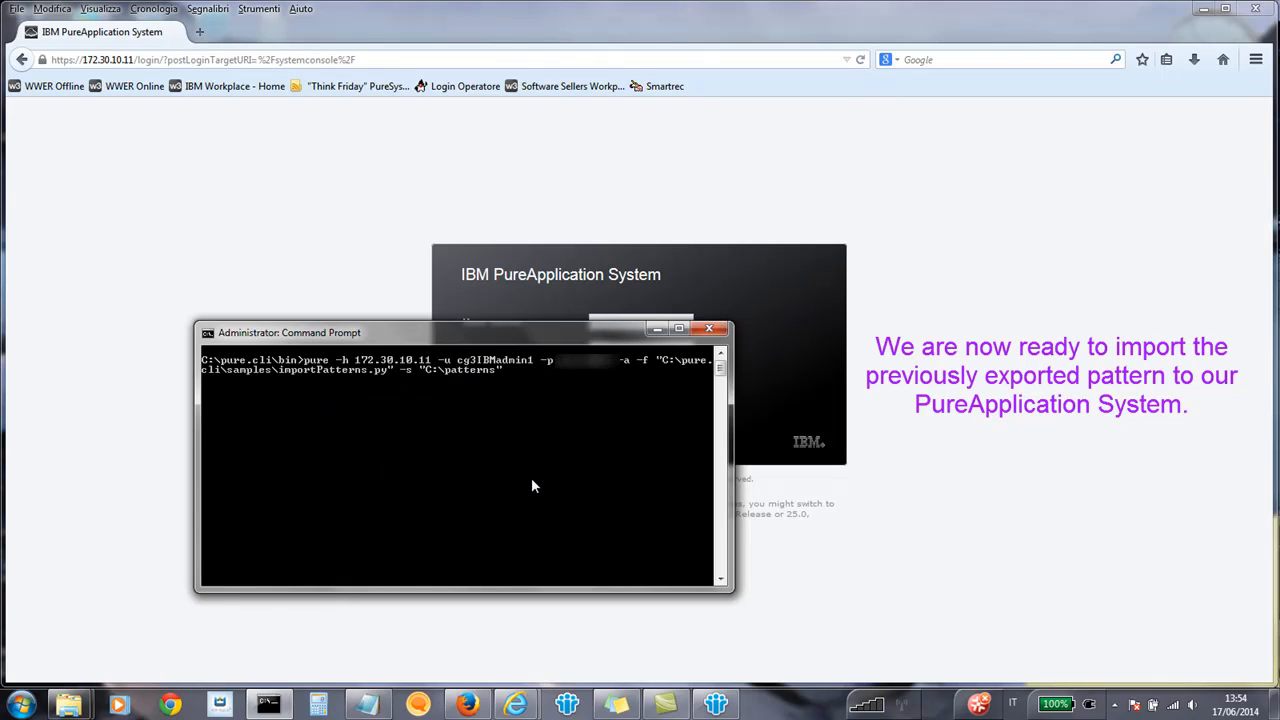
key(Return)
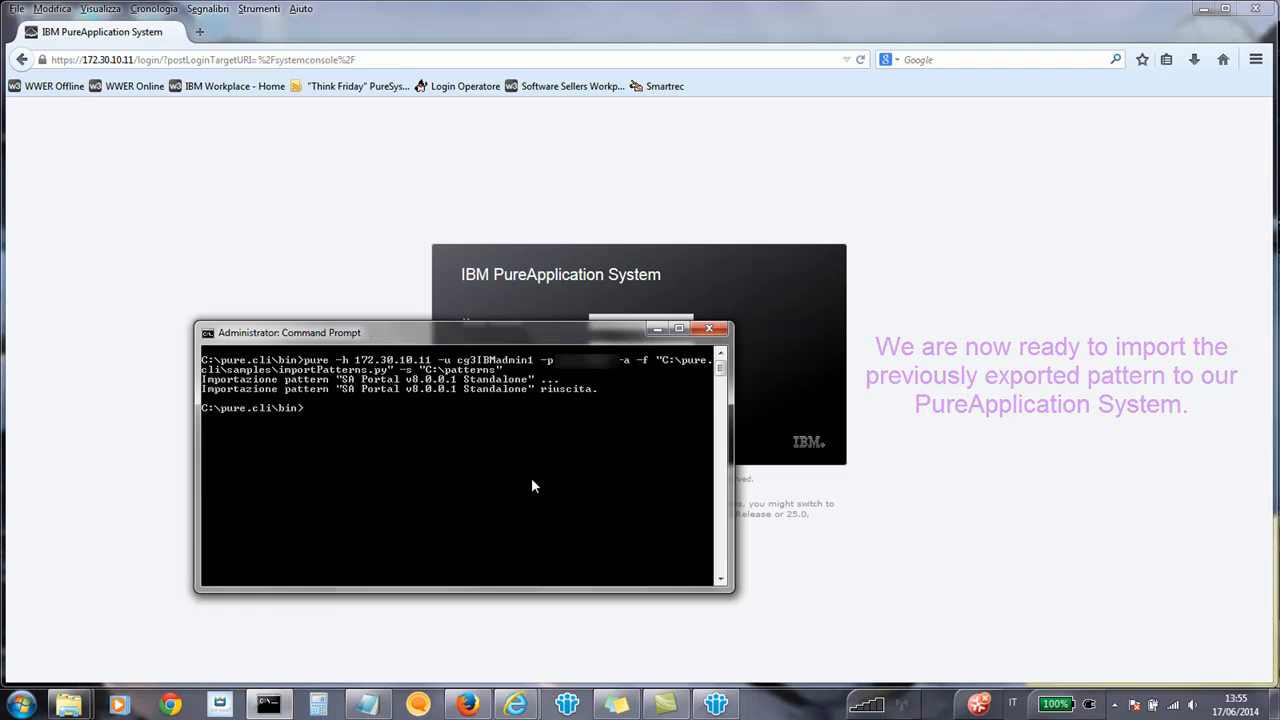
Minimize the command prompt and log in to IBM PureApplication System with the administrator user name and password.
click(657, 328)
text(c)
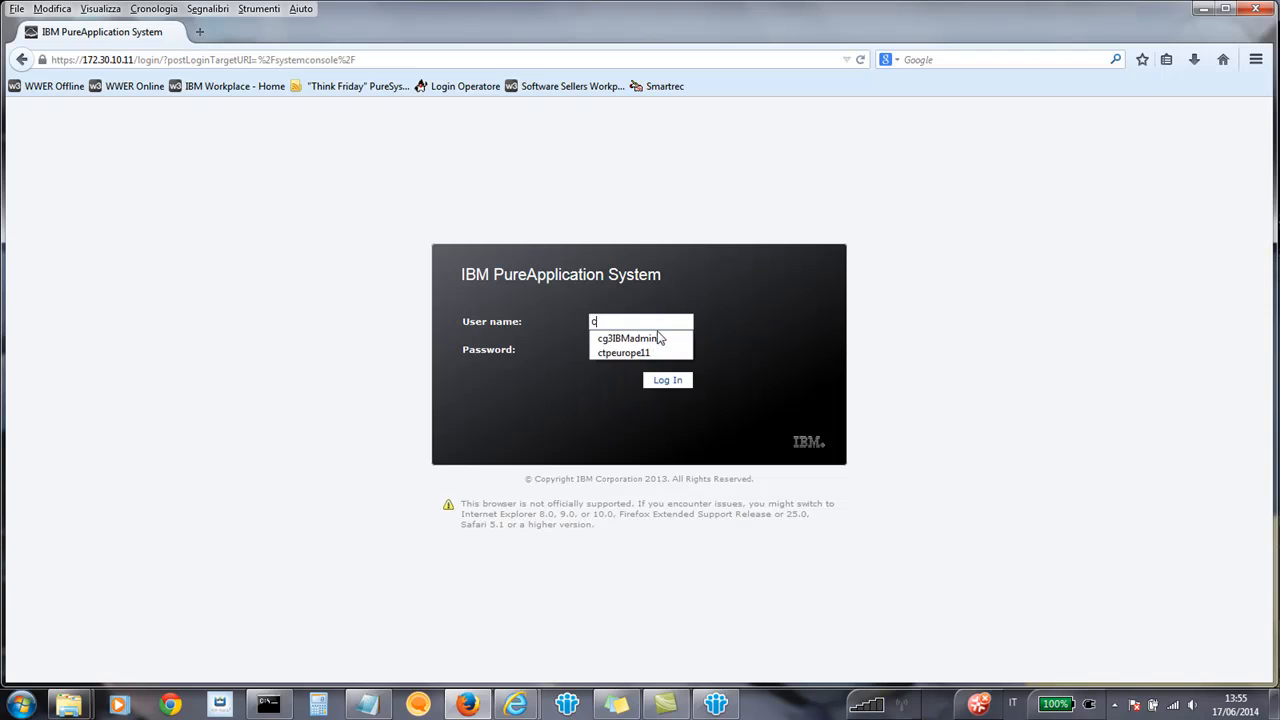
click(649, 339)
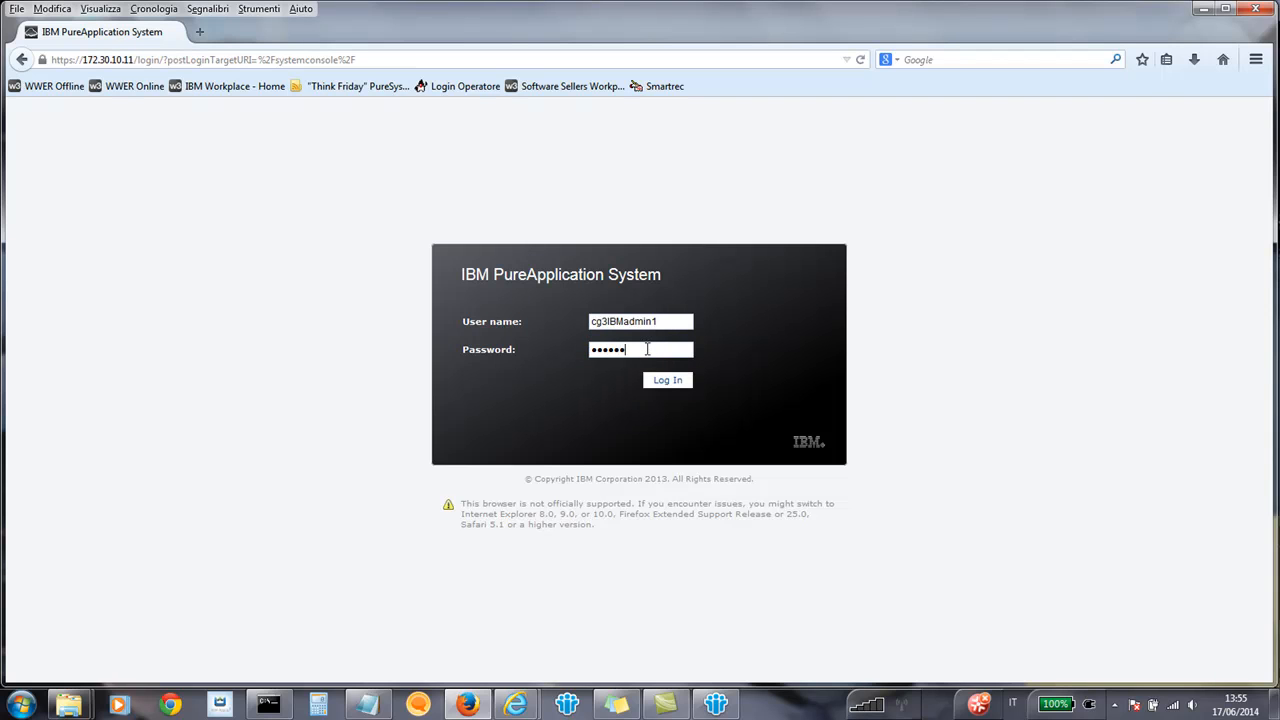
key(Return)
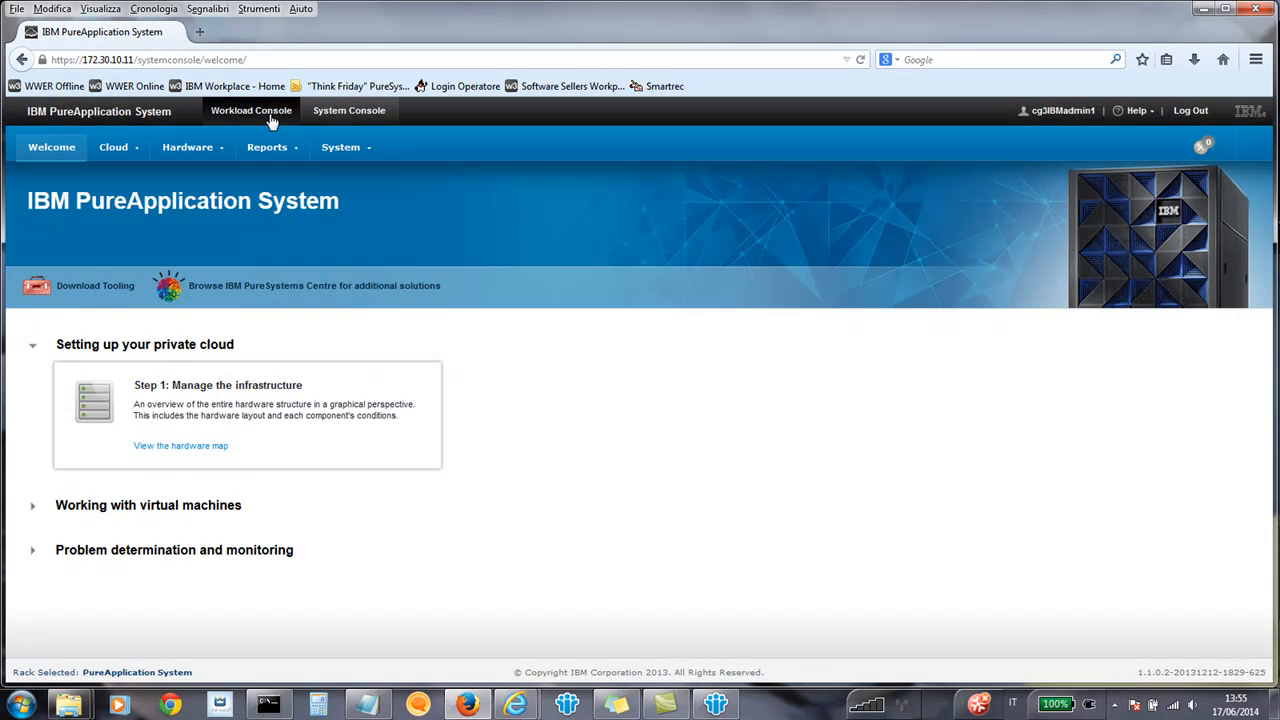
Show the virtual system patterns in the Workload Console and open the SA Portal v8.0.0.1 Standalone pattern.
click(270, 119)
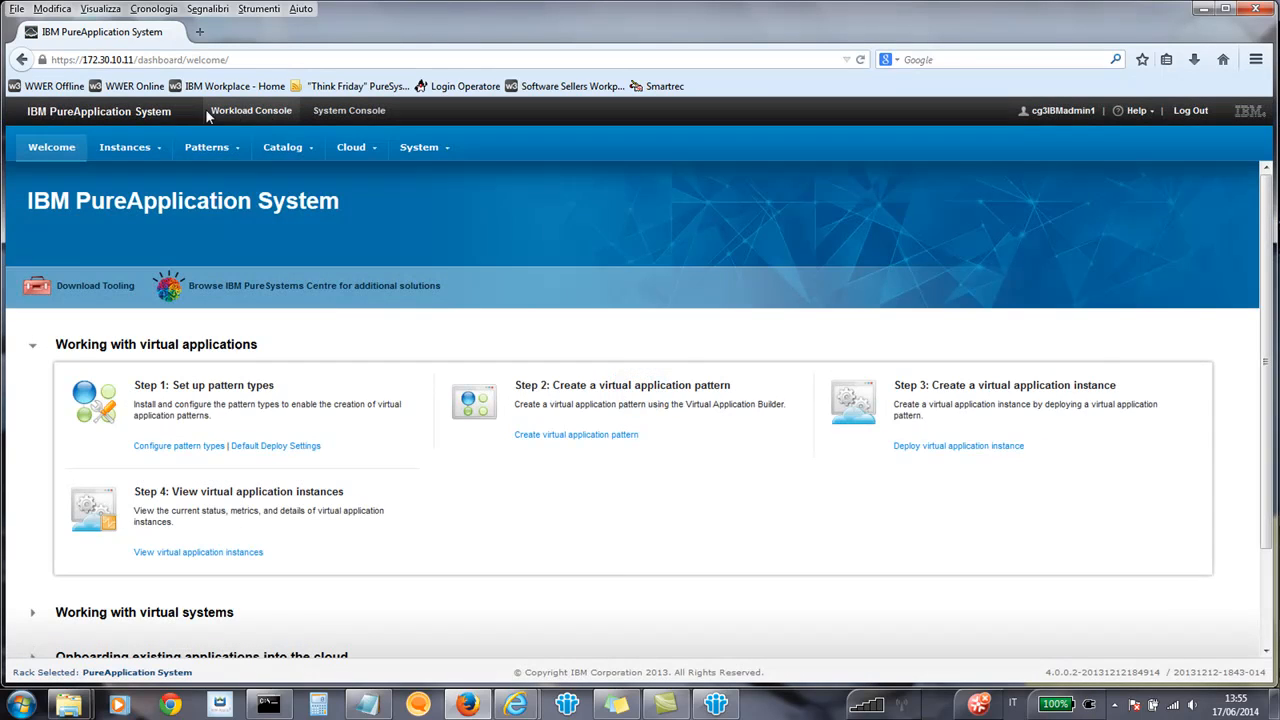
click(197, 150)
click(206, 191)
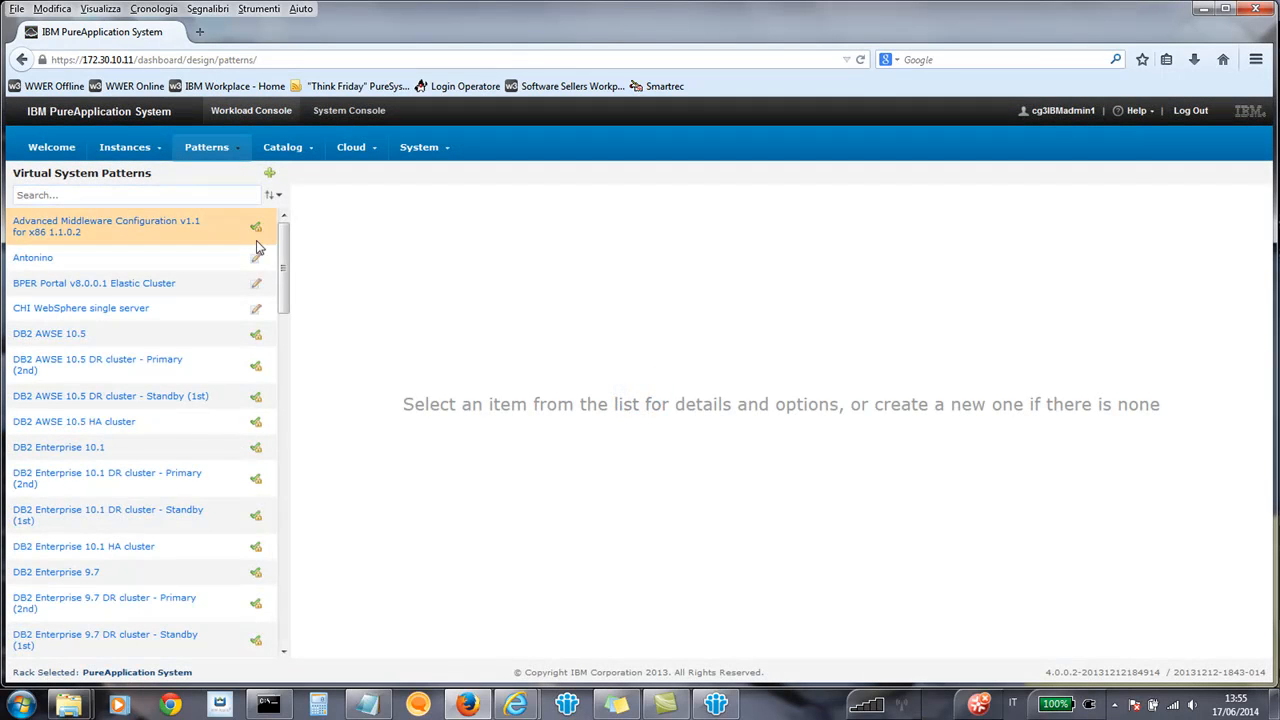
drag(282, 260, 278, 502)
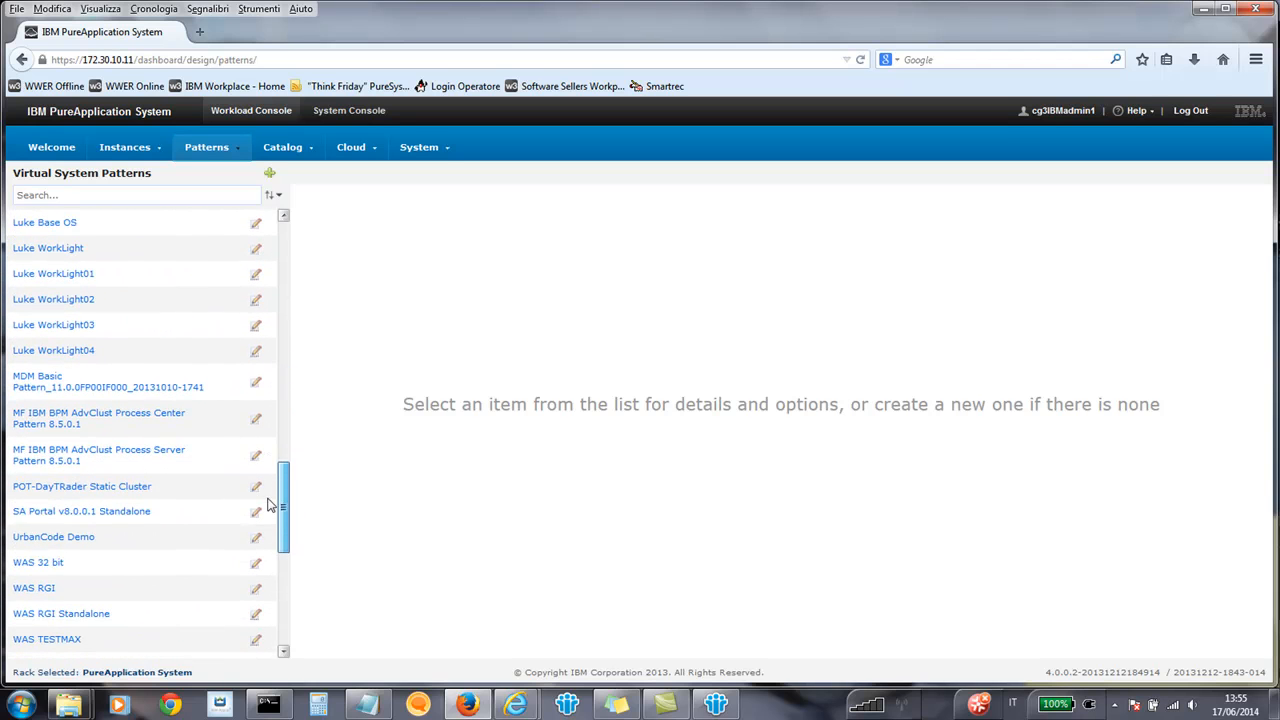
click(124, 514)
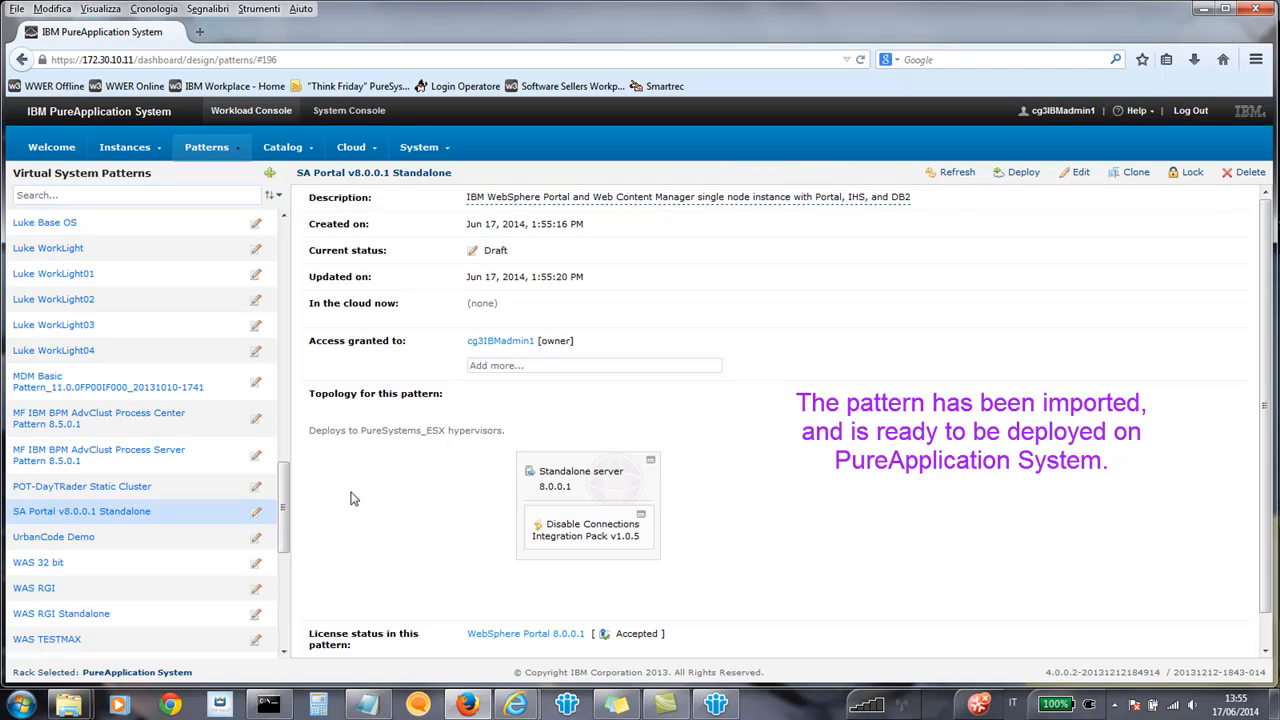
Start a deployment of the SA Portal v8.0.0.1 Standalone pattern with the virtual system name SA Portal 8.0.0.1.
click(1022, 175)
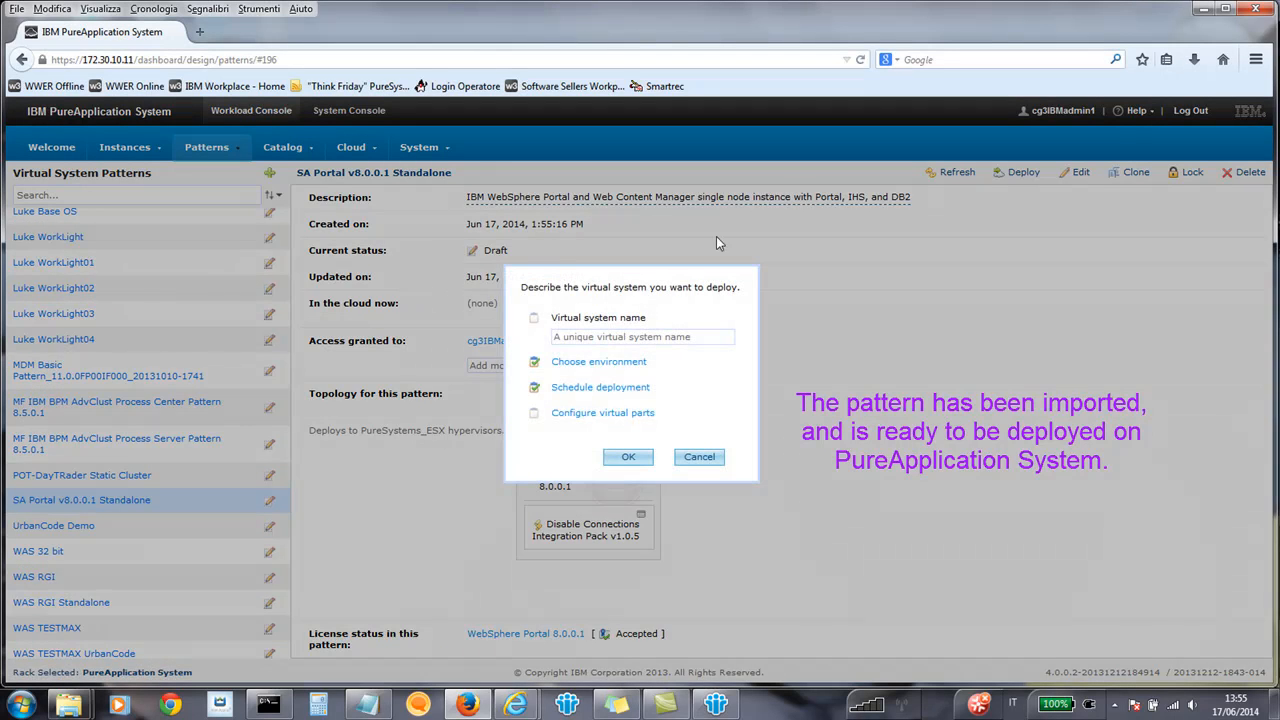
click(577, 337)
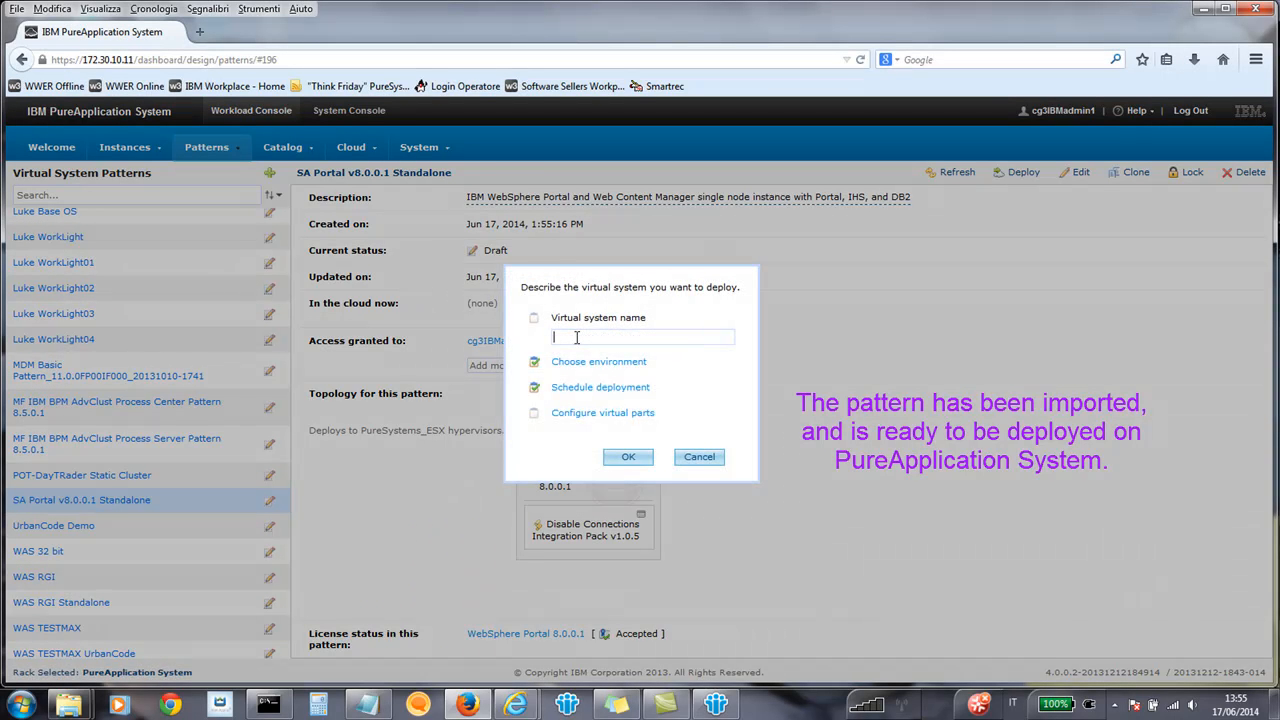
text(SA Portal 8.0.0.1)
Configure the Standalone server virtual part by filling in and verifying the root, virtuser, WAS and DB2 passwords.
click(598, 416)
click(605, 432)
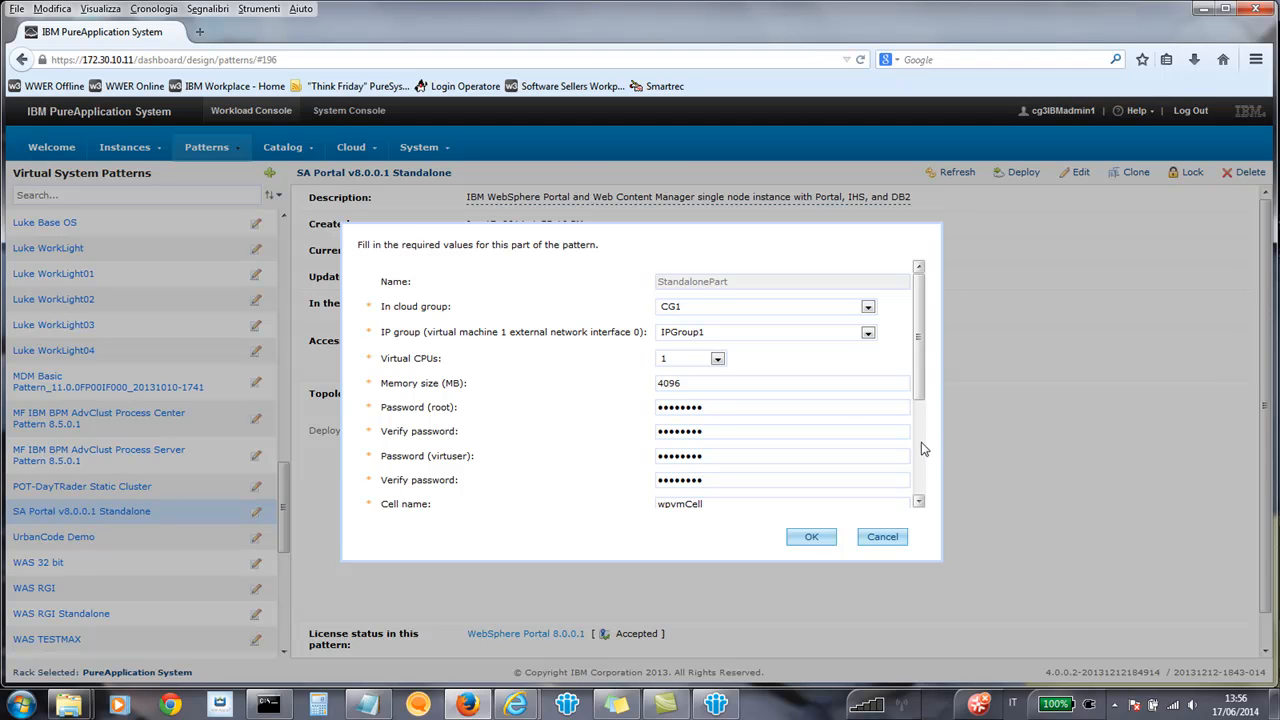
scroll(917, 444, down, 3)
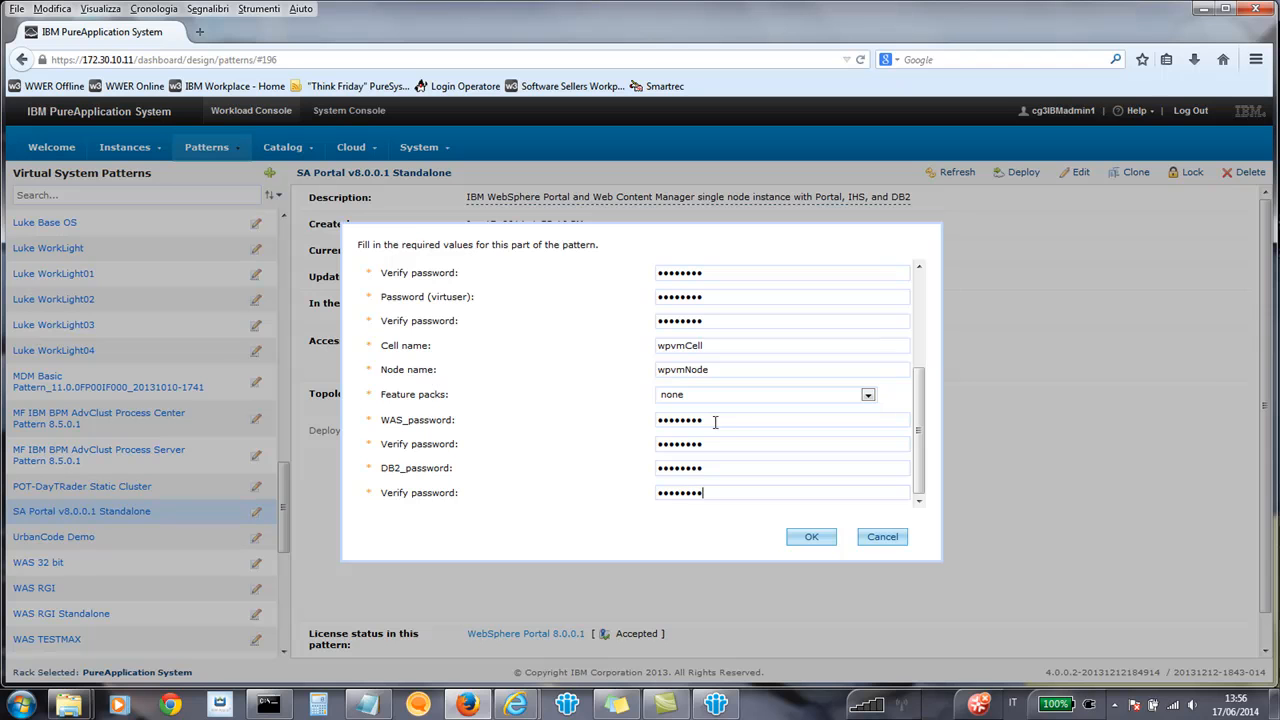
click(803, 538)
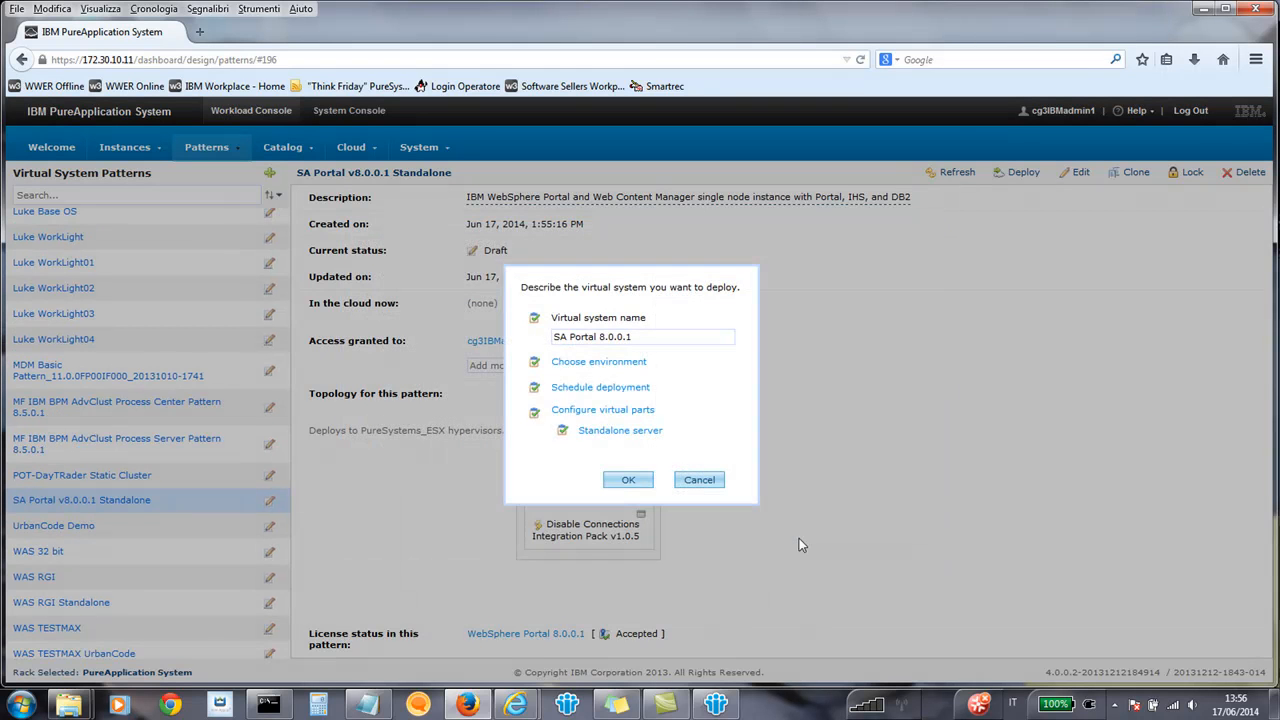
Choose EnvProfile3 as the environment profile for the virtual system and submit the deployment.
click(578, 362)
click(700, 452)
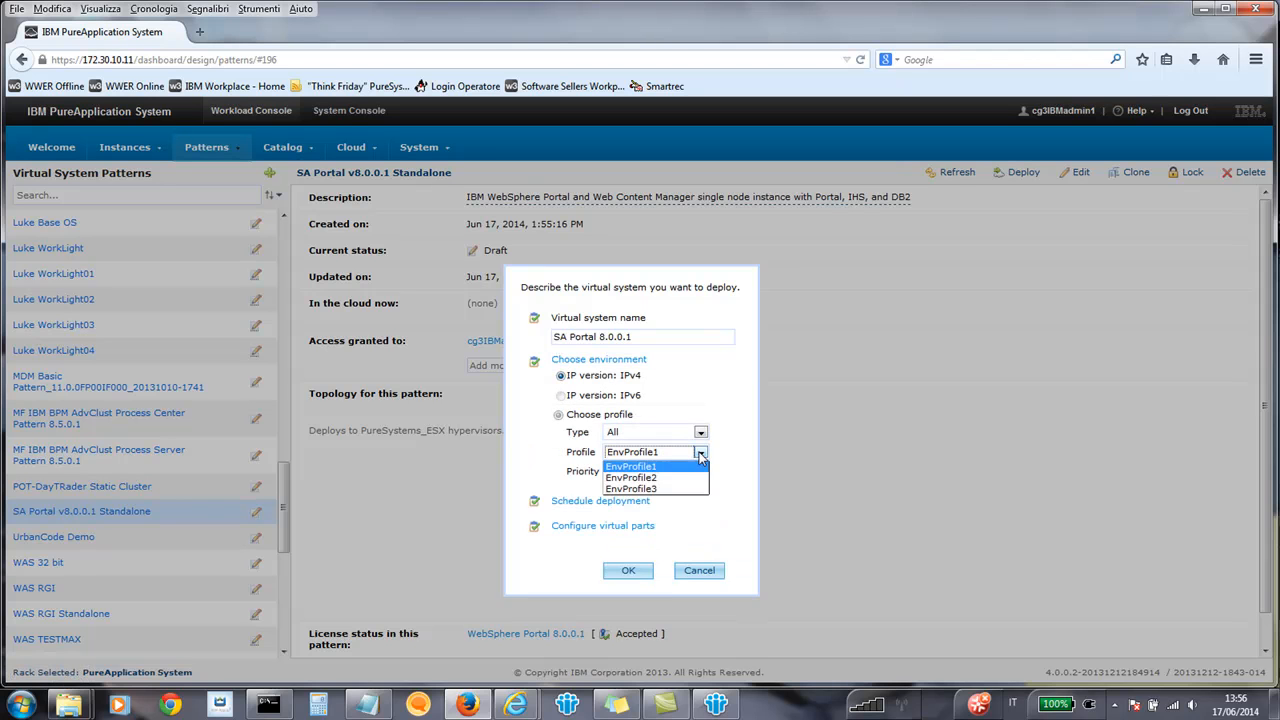
click(652, 488)
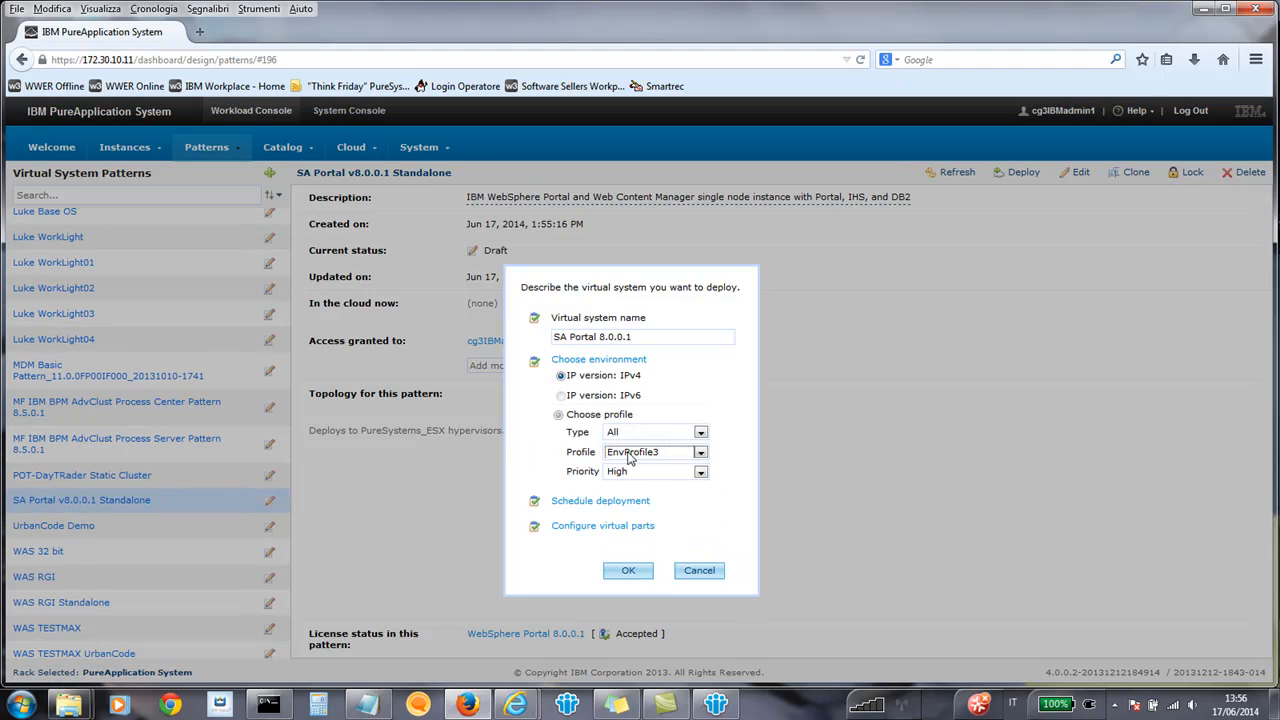
click(640, 572)
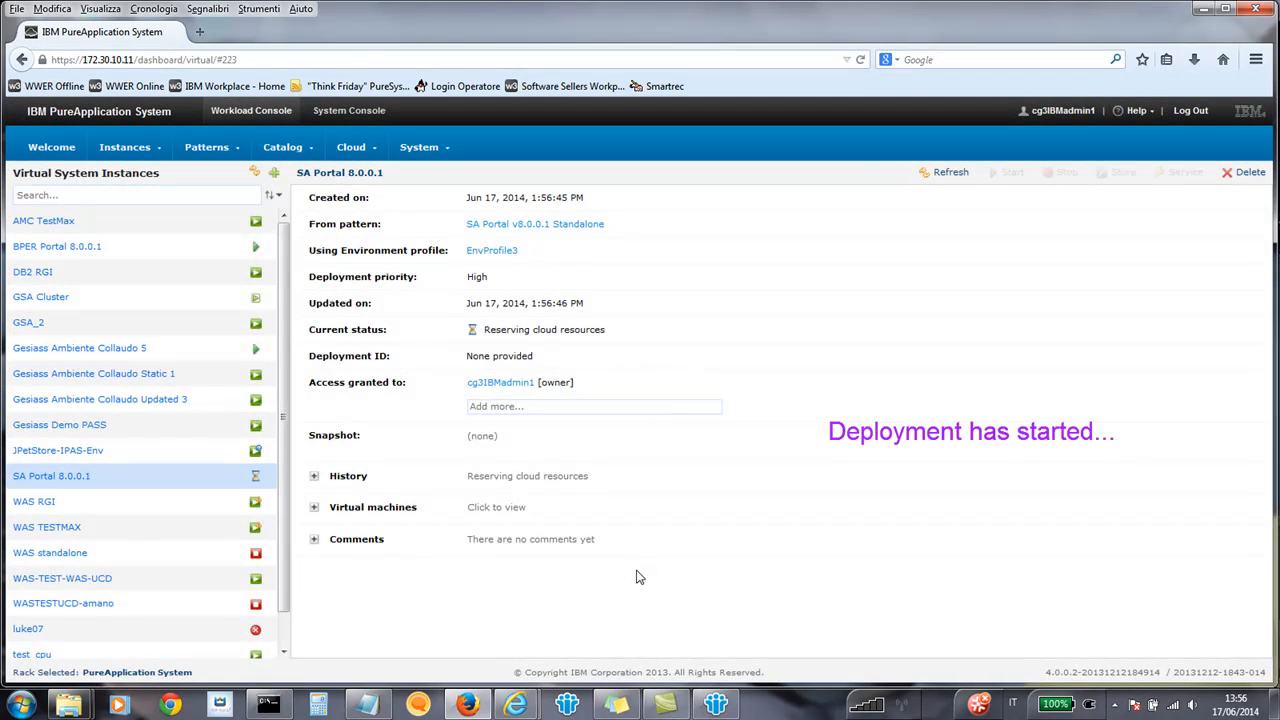
Review the SA Portal 8.0.0.1 deployment history and copy the IP address of network interface 1 from the virtual machine details.
click(316, 478)
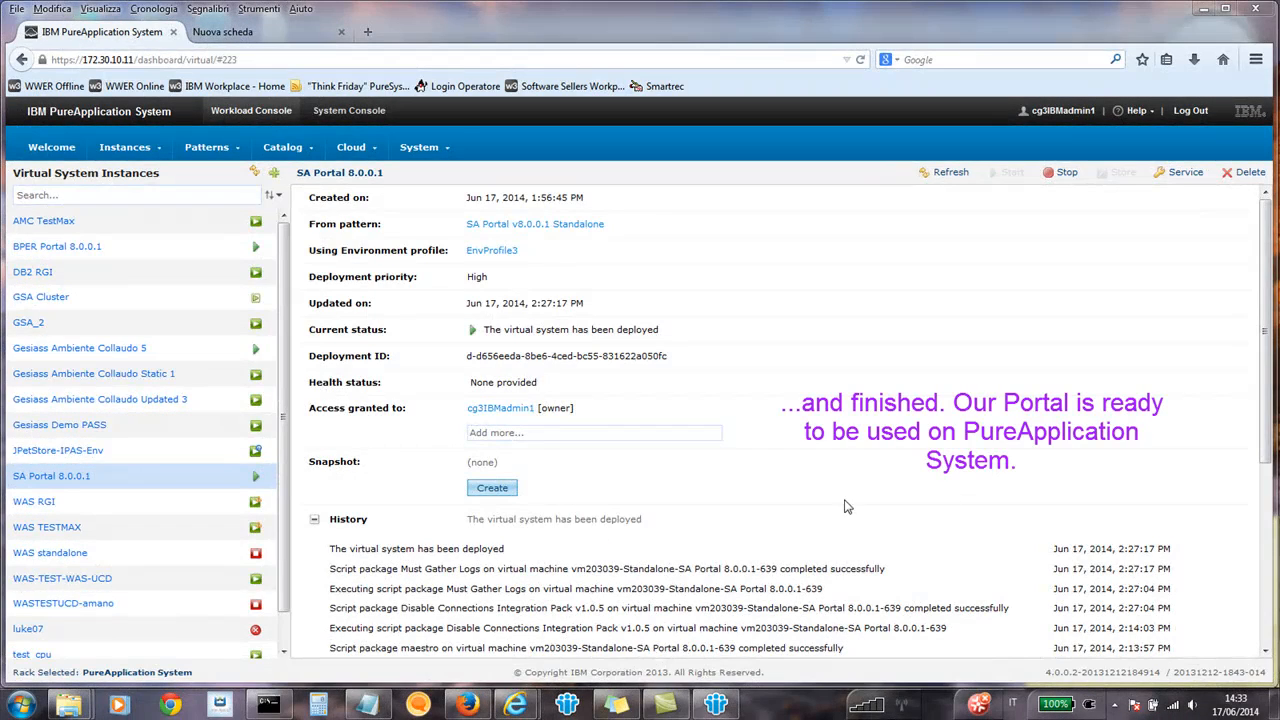
scroll(1265, 438, down, 5)
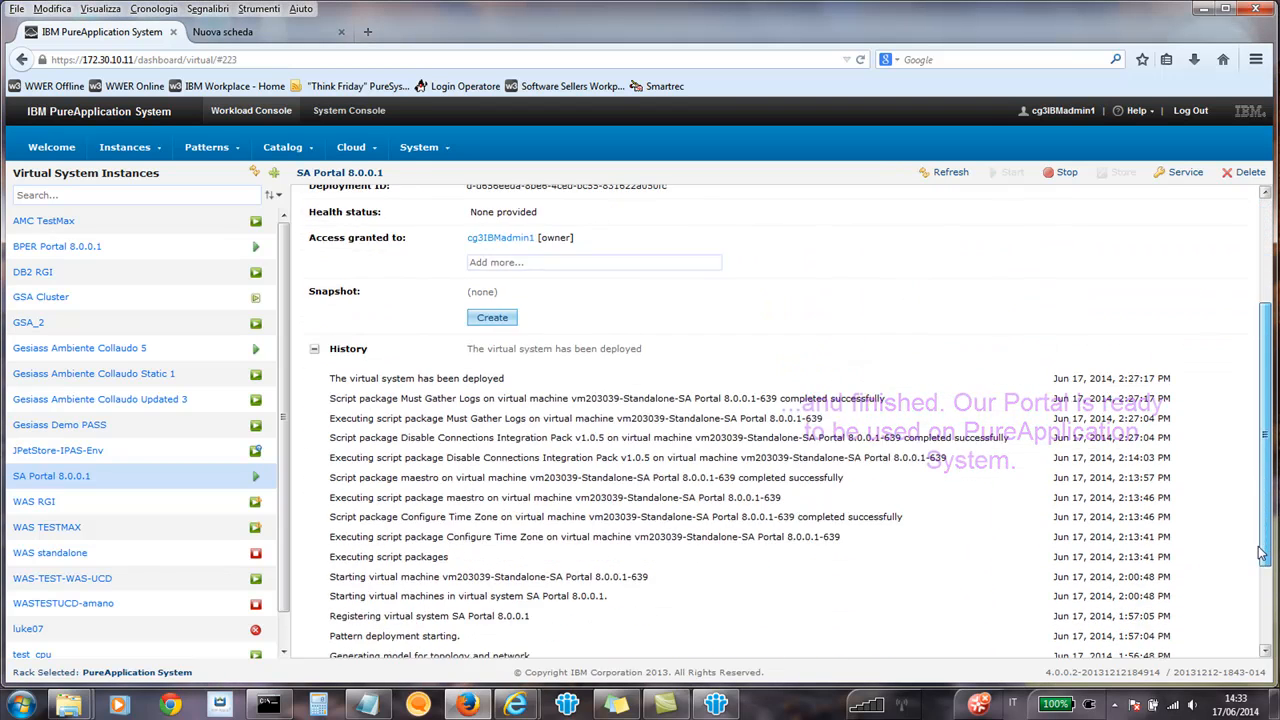
click(314, 609)
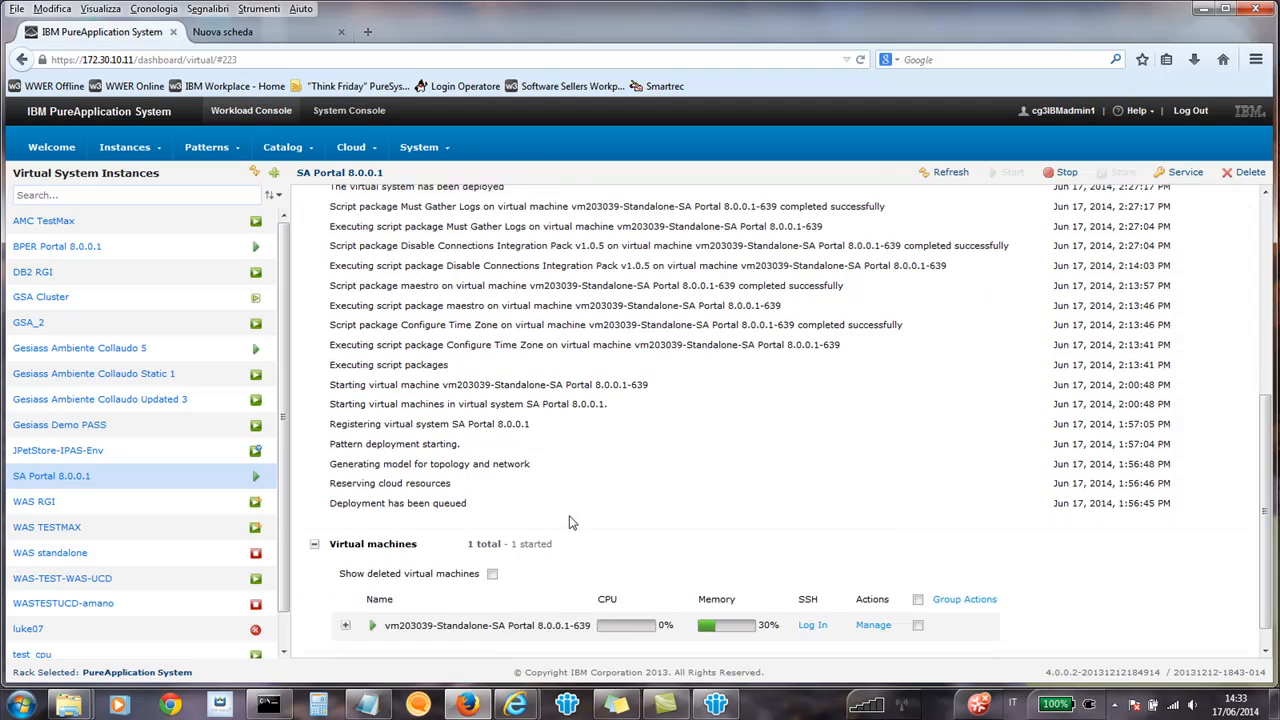
click(346, 597)
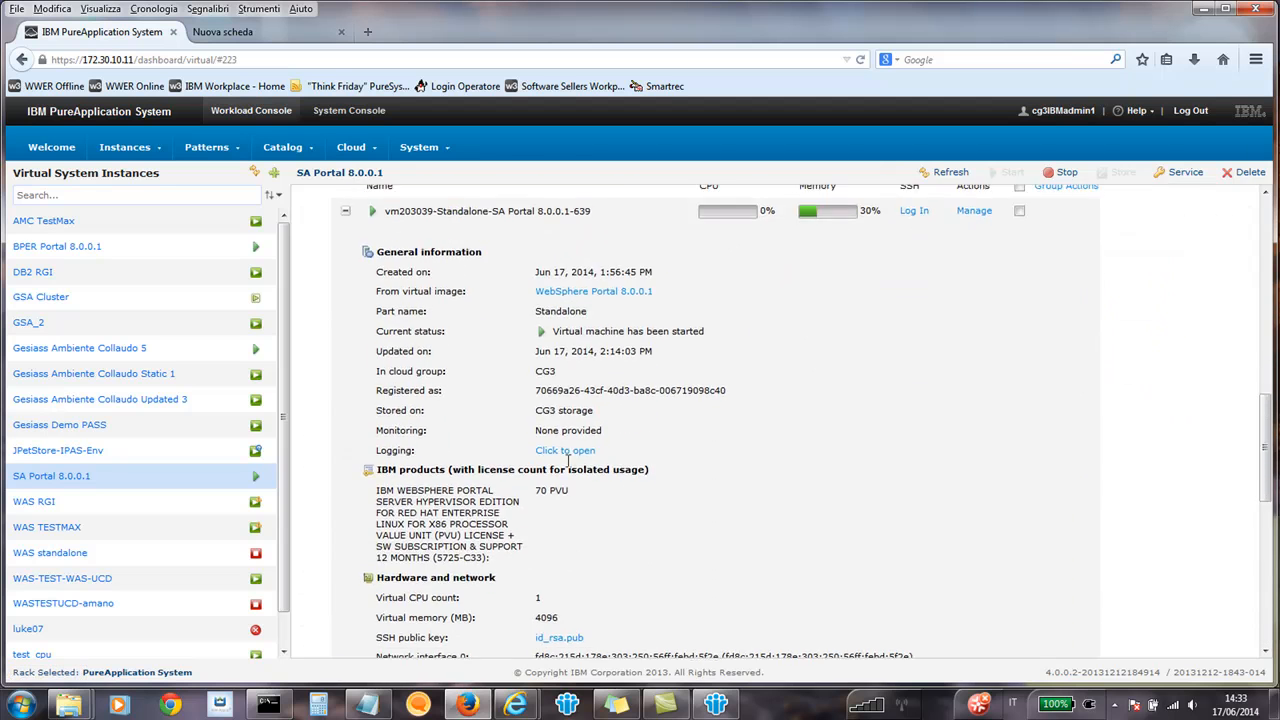
drag(631, 579, 695, 578)
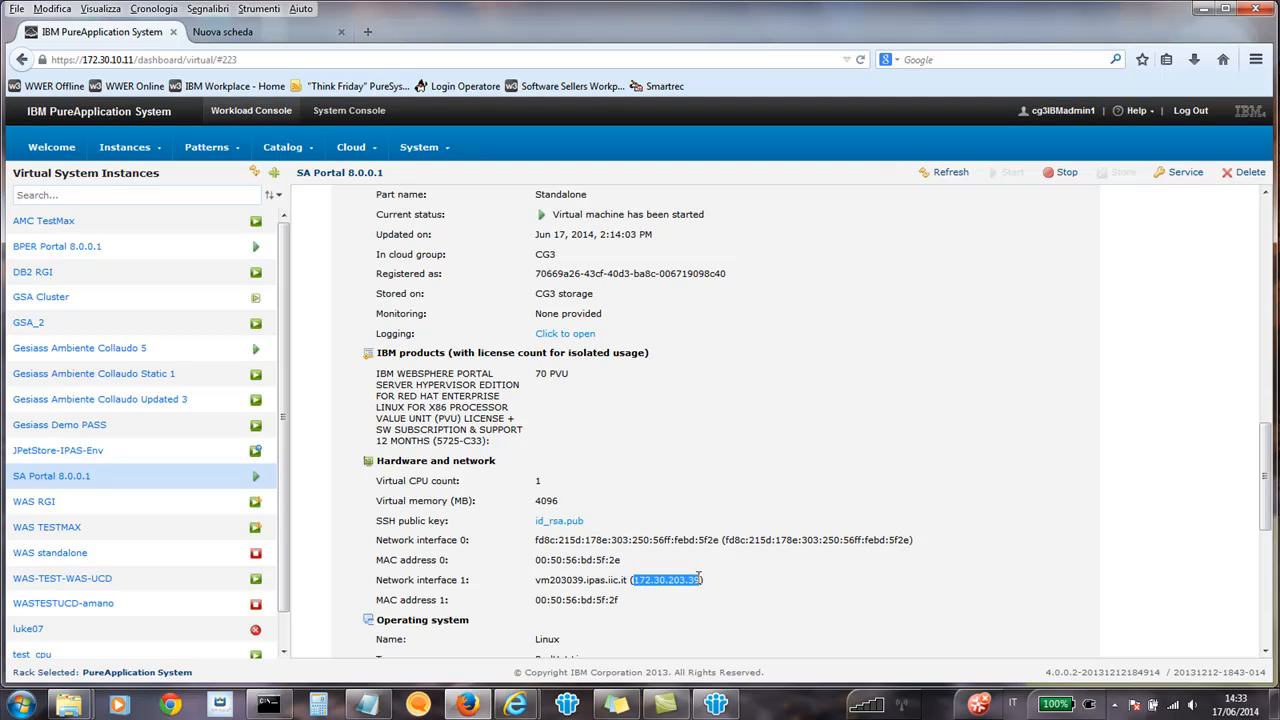
right_click(689, 580)
click(745, 597)
Load 172.30.203.39/wps/portal in the blank browser tab to check the portal, and return to the PureApplication System console.
click(212, 36)
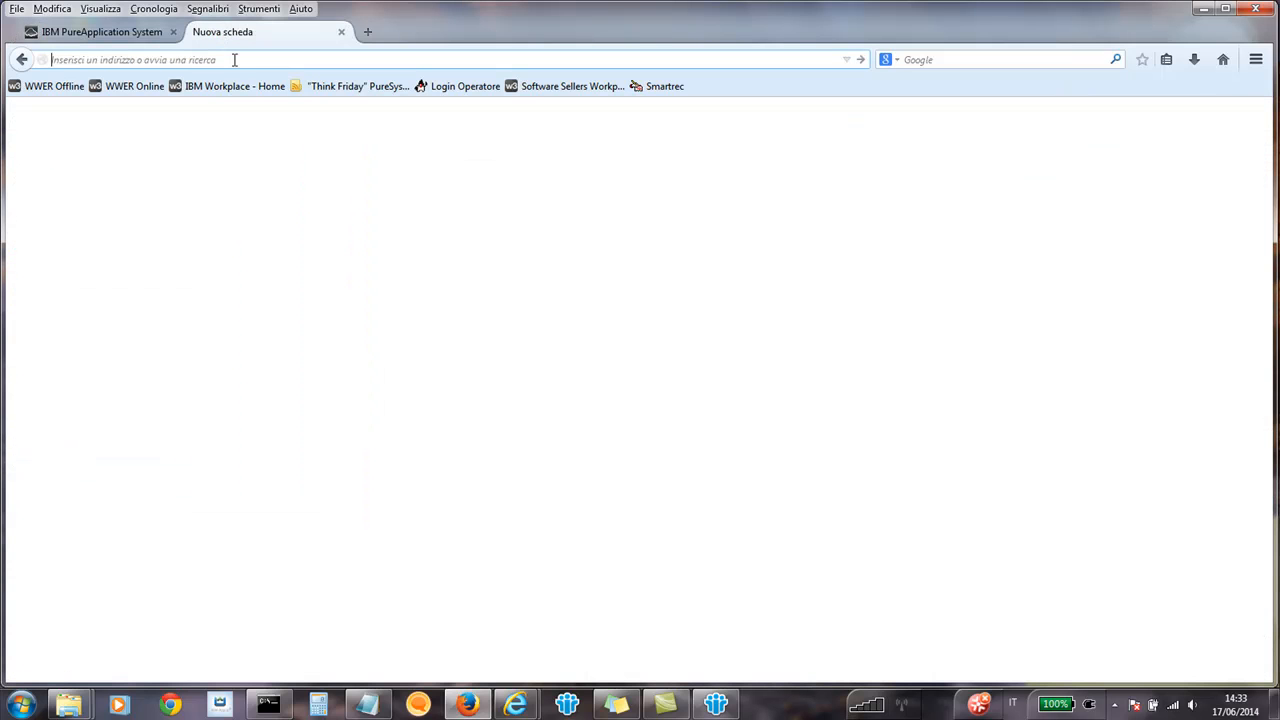
key(ctrl+v)
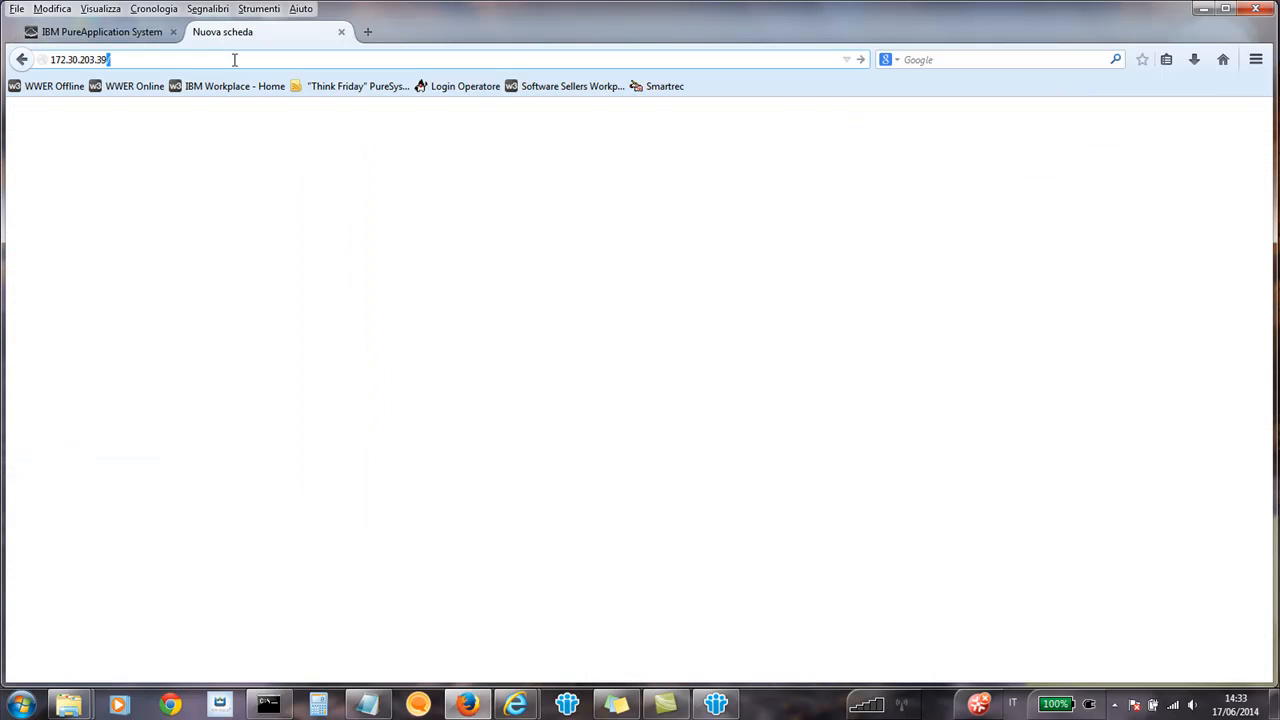
text(/wps/porta)
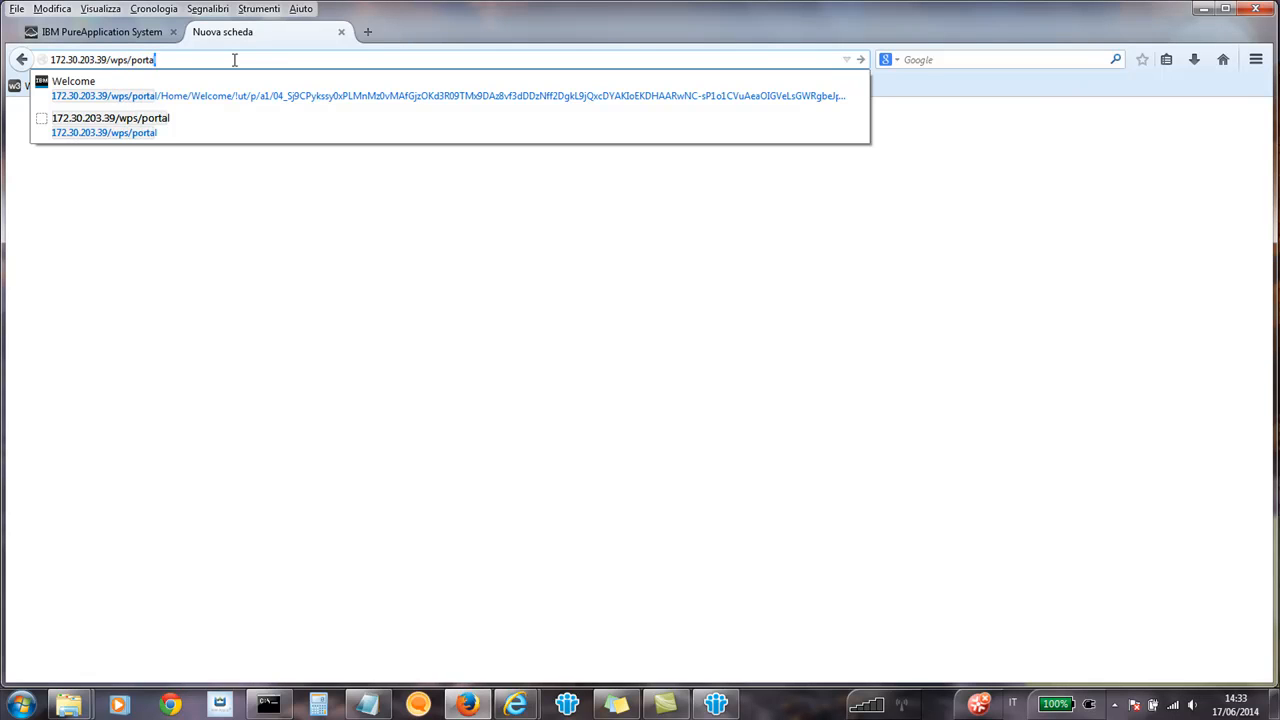
text(l)
key(Return)
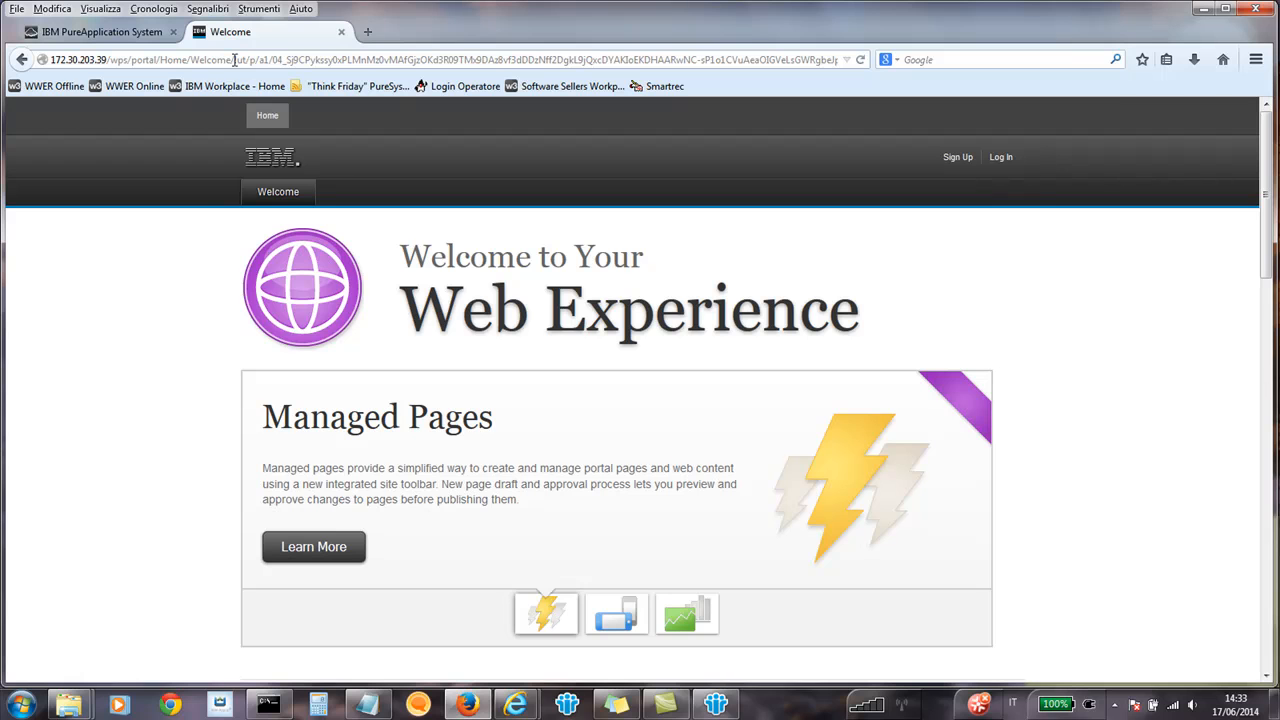
click(121, 39)
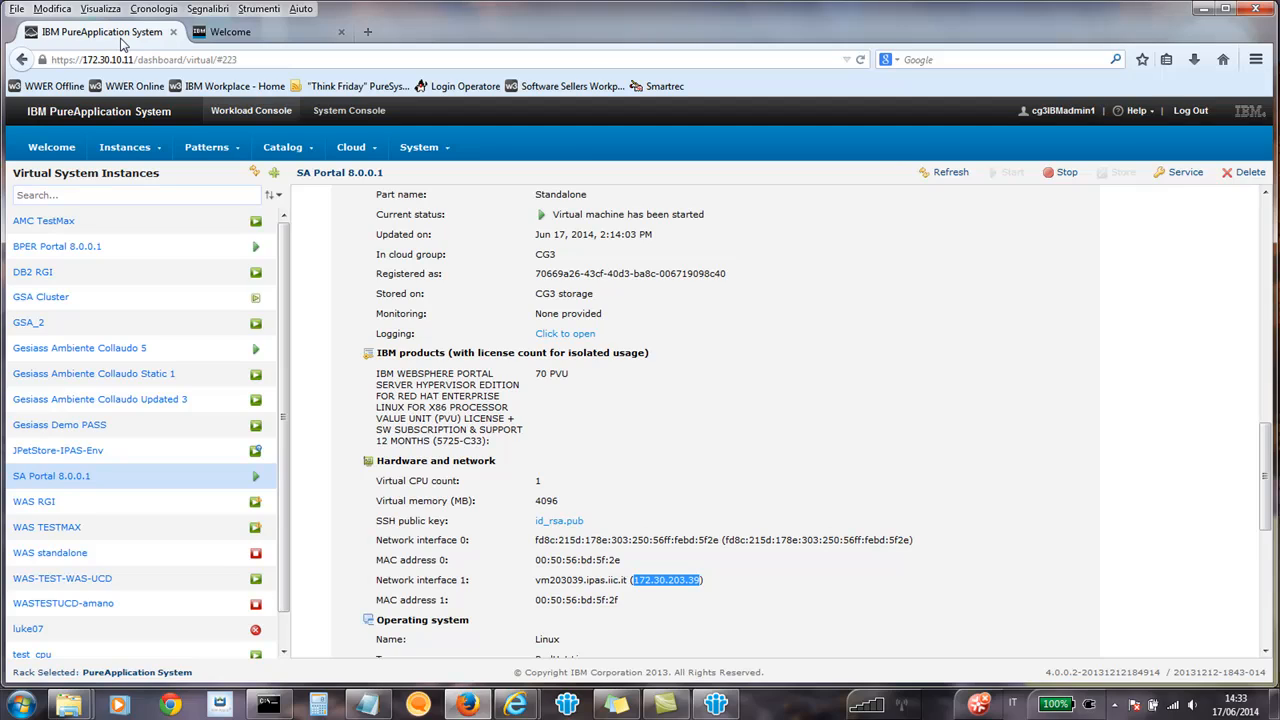